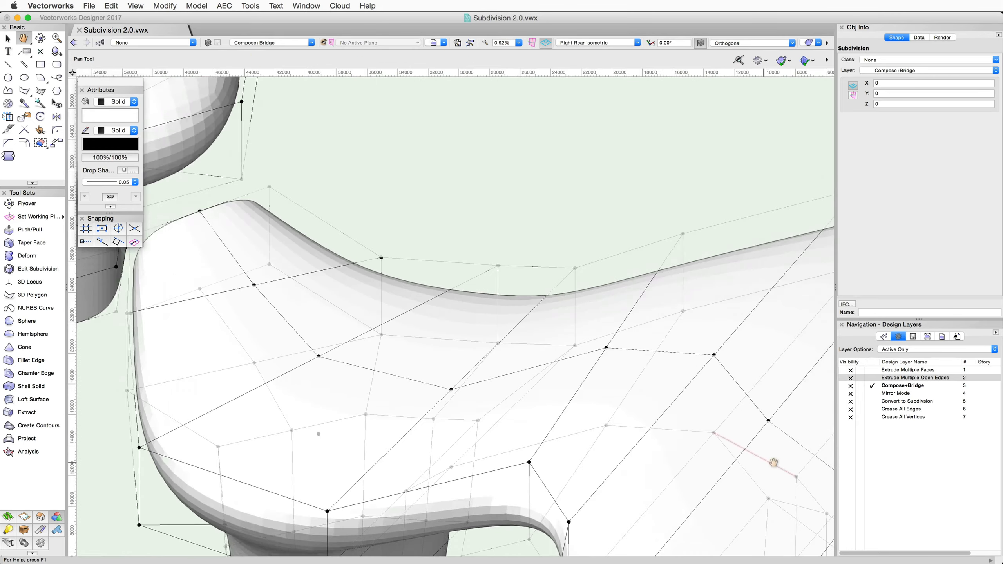
- Delete the two adjacent end faces of the rounded upper body that face the neighbouring seat body
middle_drag(182, 190, 450, 280)
click(410, 284)
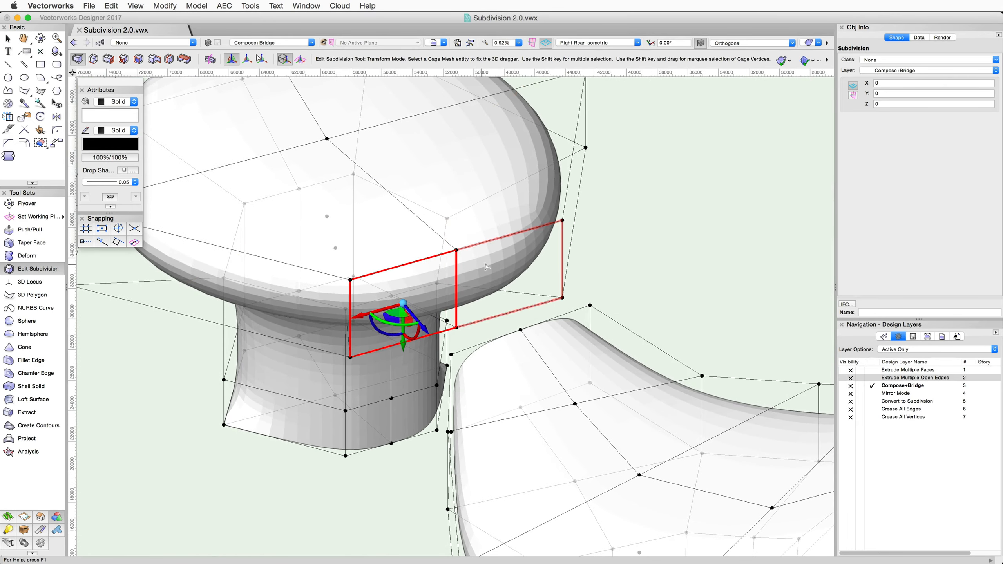
key(Delete)
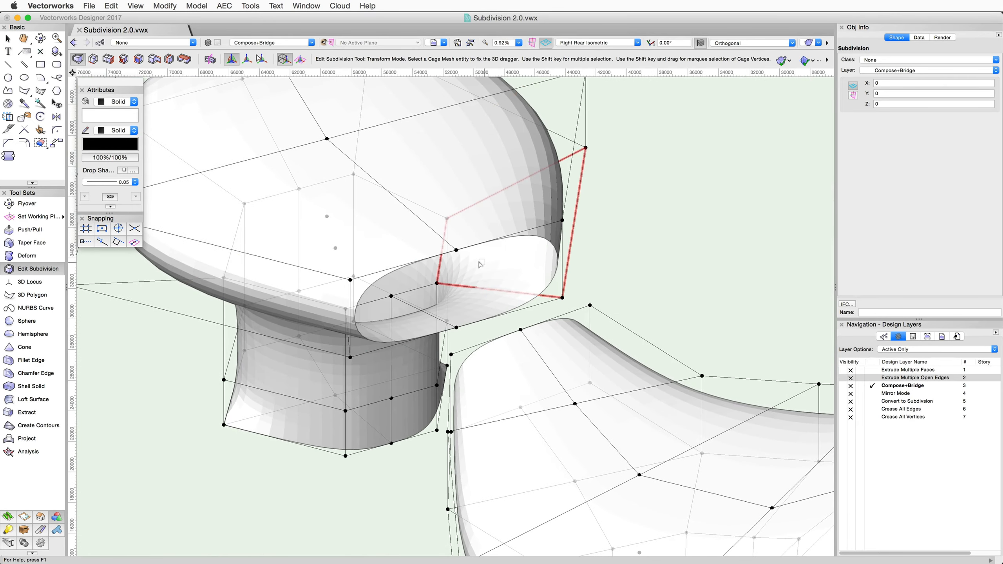
- Bridge the near side edge and the two lower edges of the opening to the matching open edges of the neighbouring body
click(184, 59)
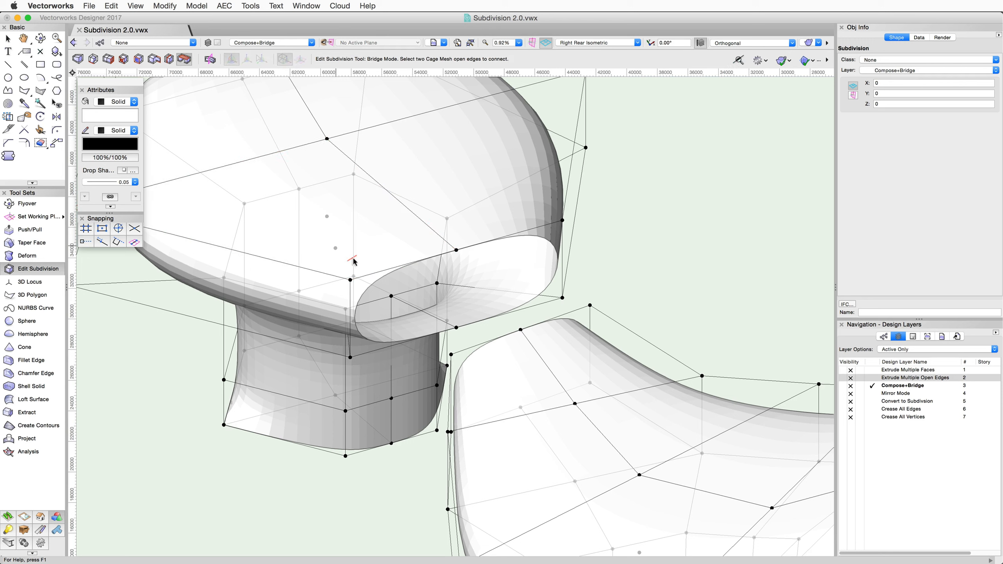
click(351, 303)
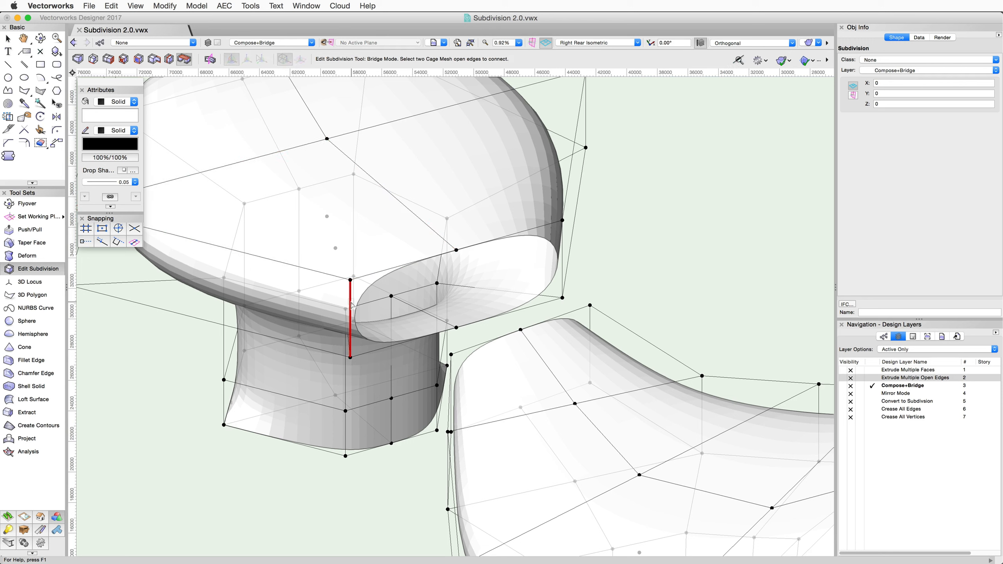
click(452, 407)
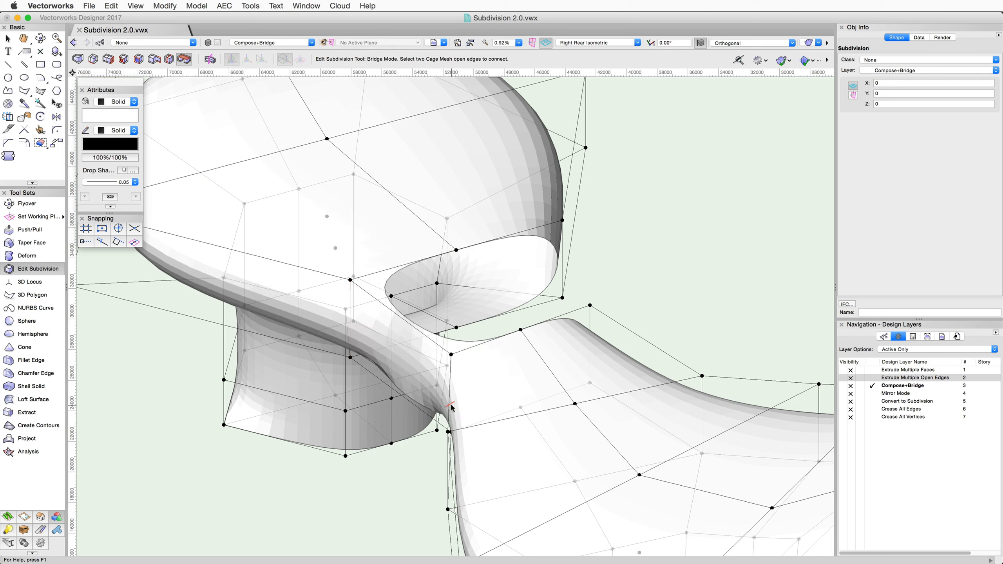
click(491, 416)
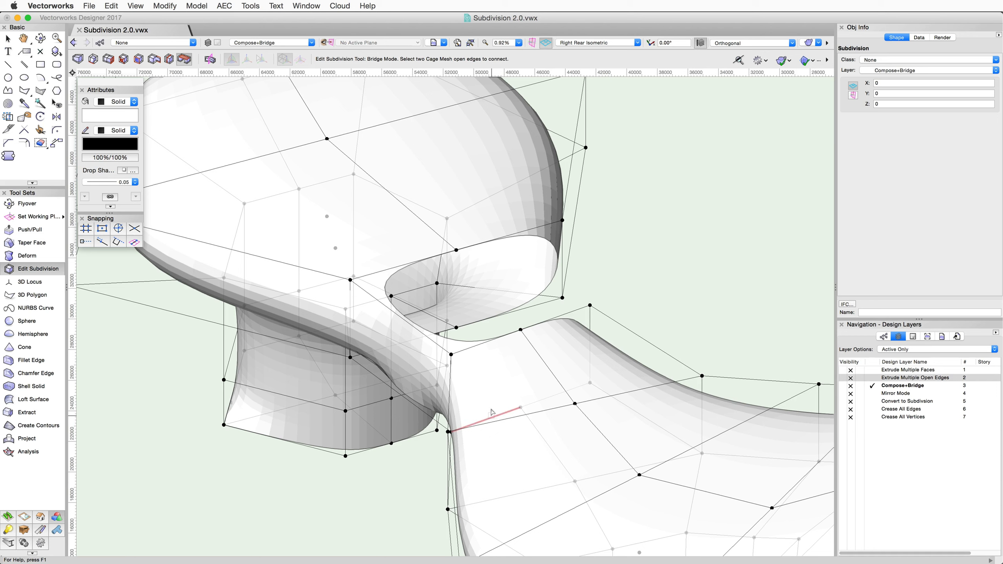
click(450, 332)
click(484, 320)
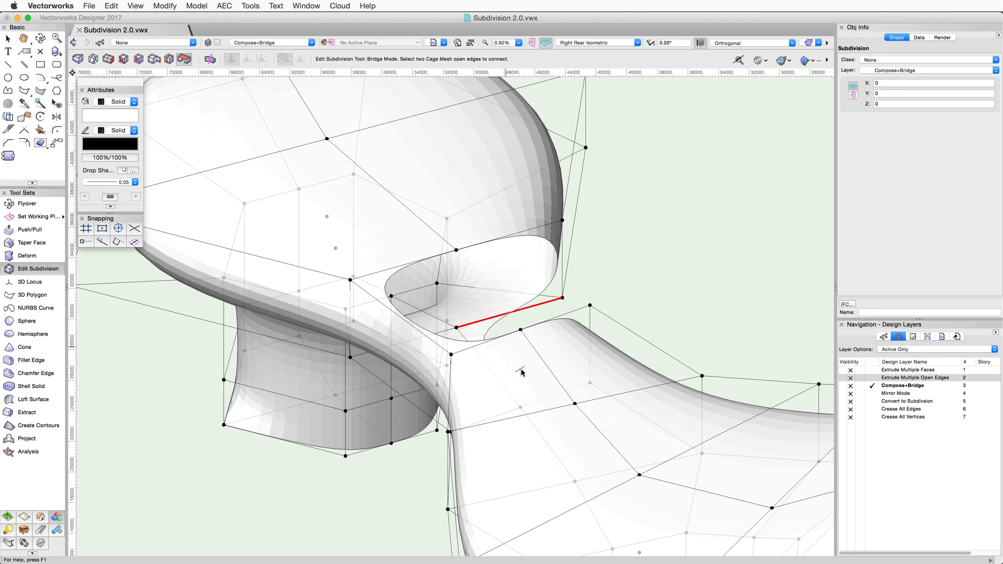
click(534, 409)
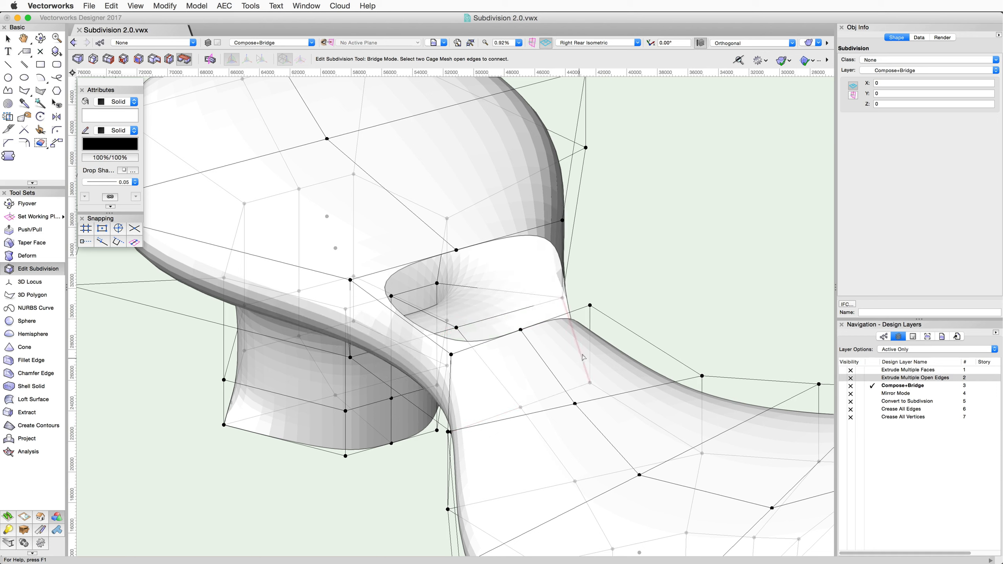
- Bridge the far side edge and the two upper edges of the opening to close the connection between the bodies
click(591, 330)
click(561, 264)
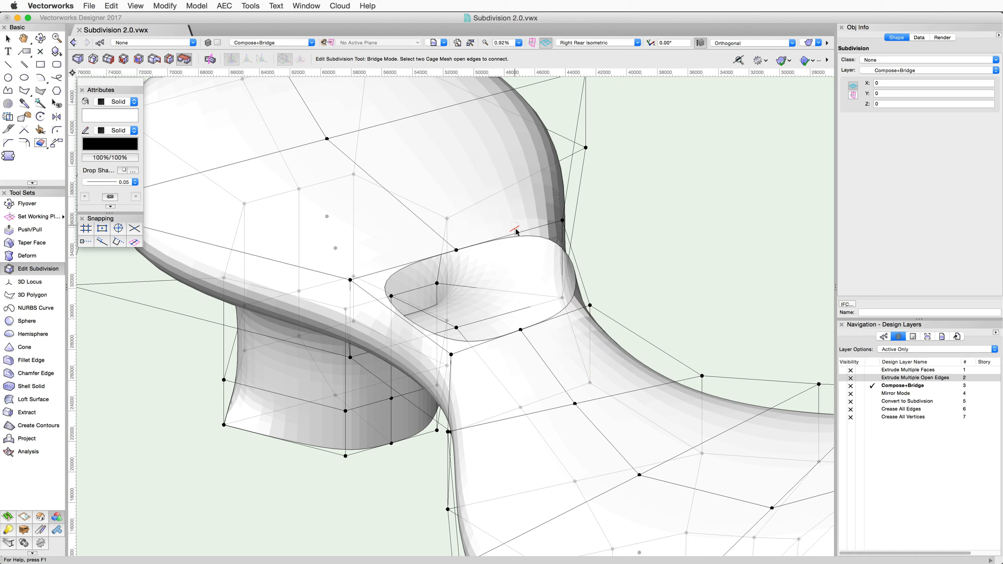
click(513, 234)
click(540, 327)
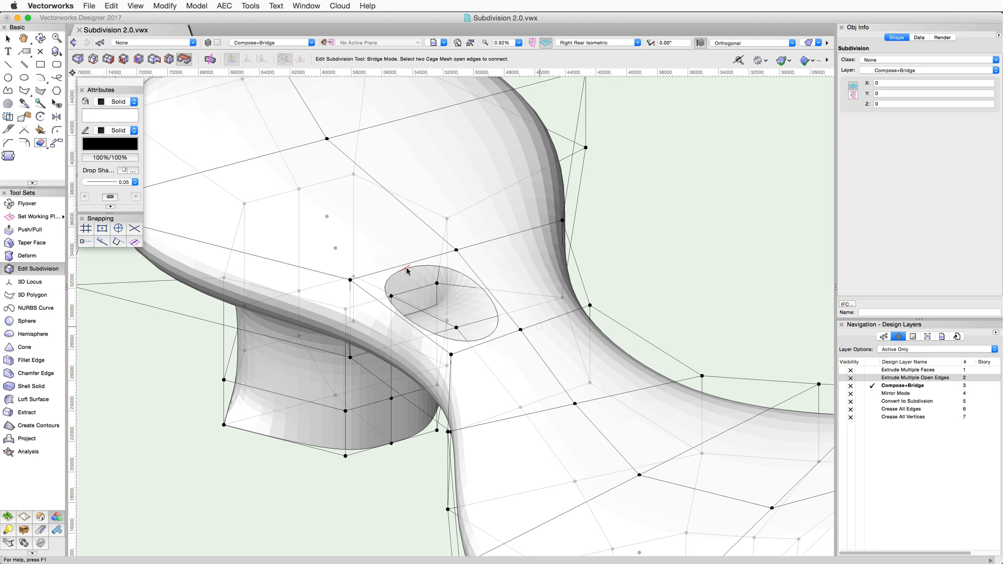
click(406, 265)
click(466, 356)
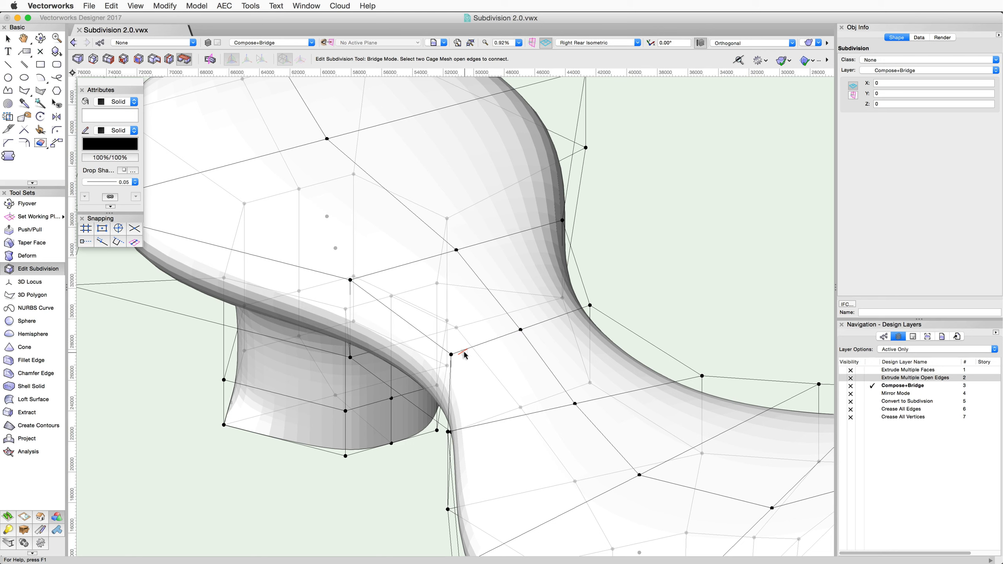
- Cut a hole in the near top face of the bridge using Face Hole mode and fill it again
click(138, 60)
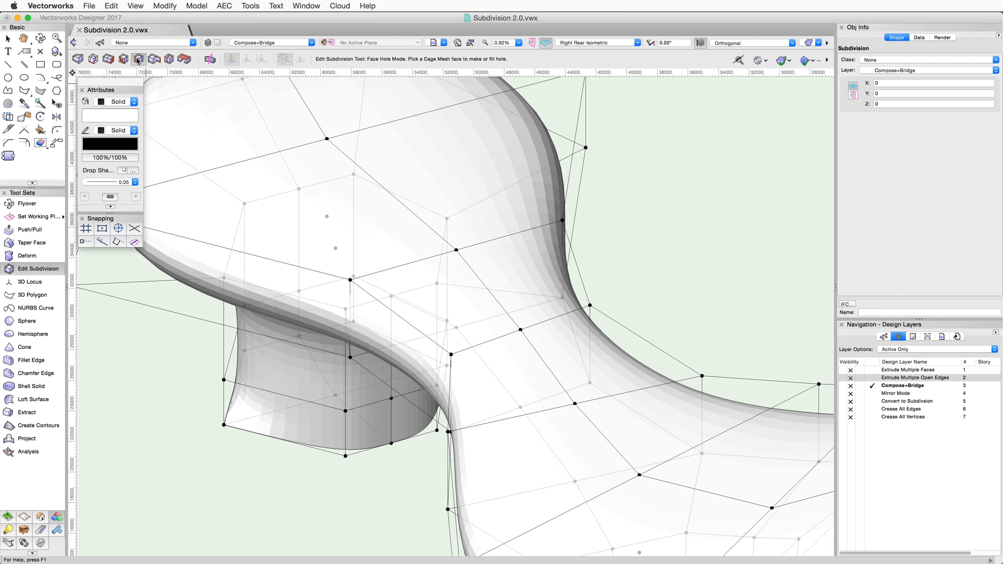
click(406, 279)
click(184, 59)
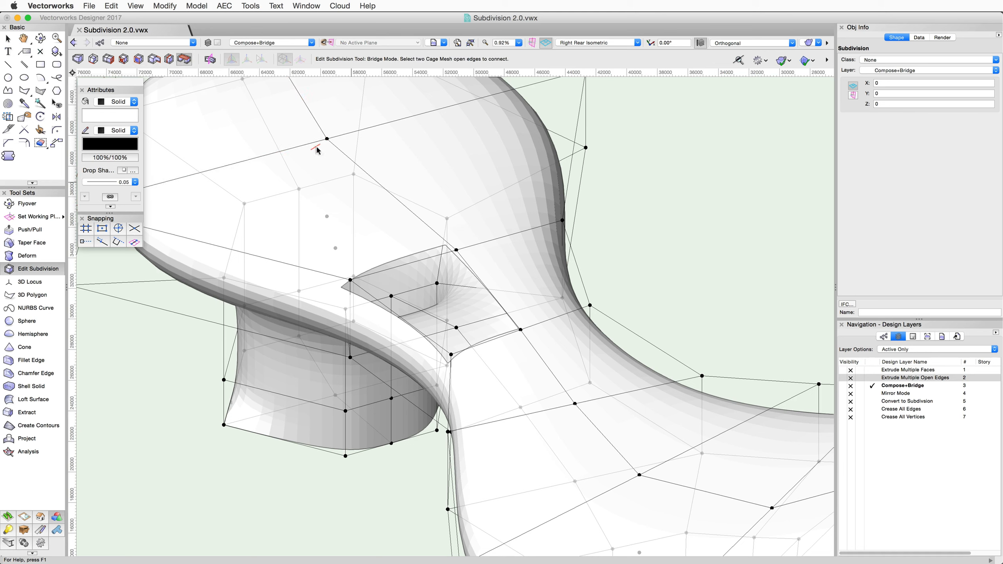
click(138, 59)
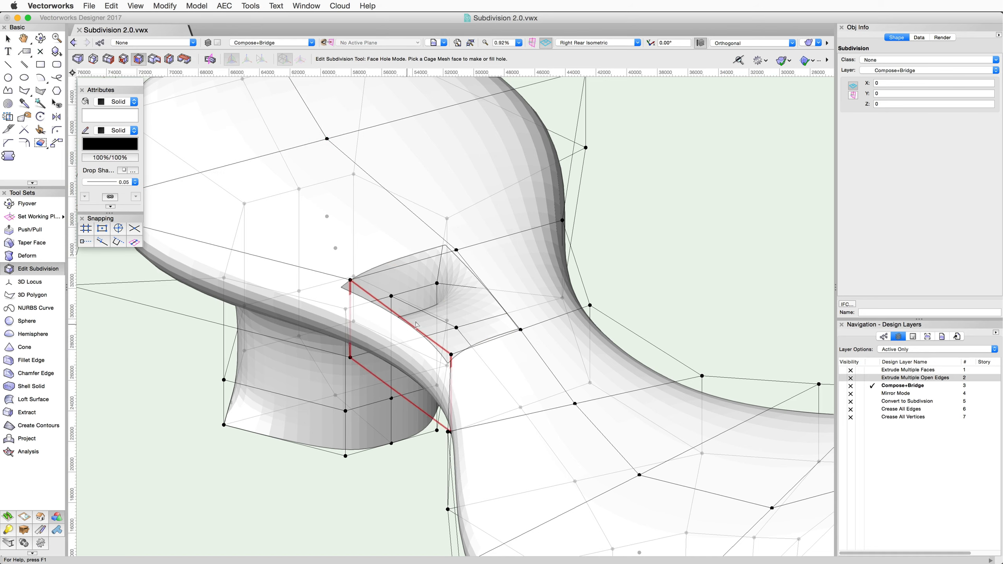
click(430, 315)
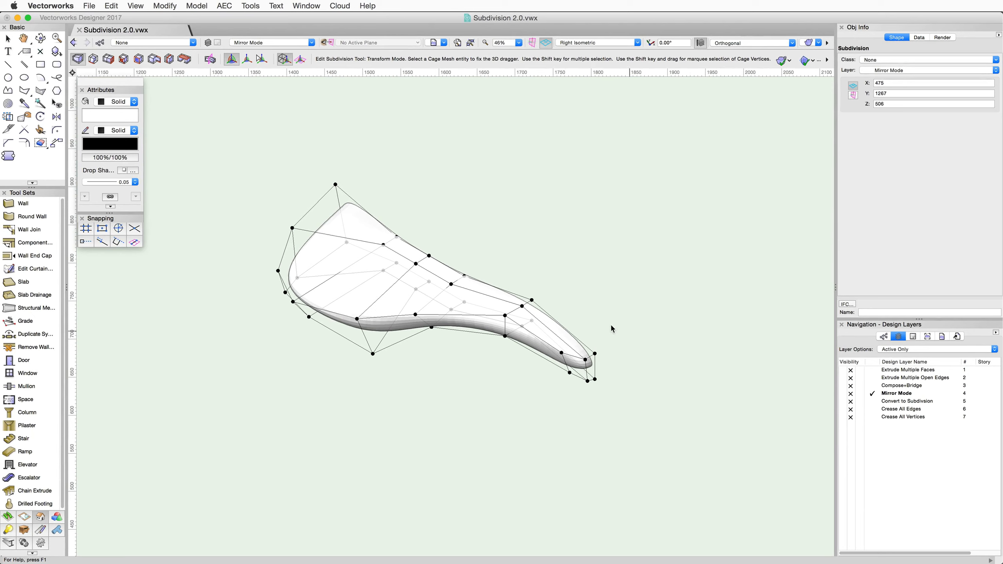
- Open the half saddle for subdivision editing with its open cut side facing the viewer
click(40, 37)
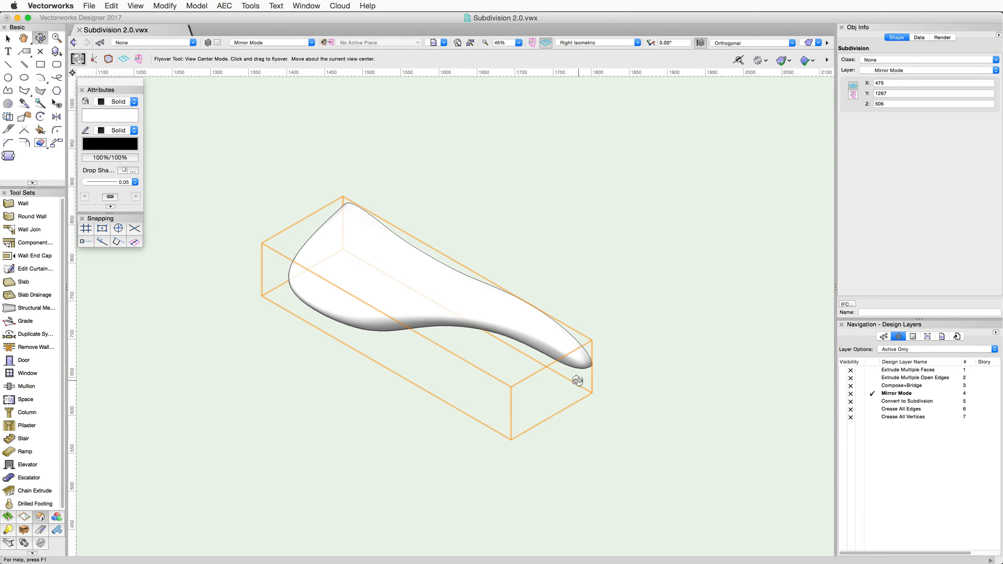
drag(577, 381, 403, 366)
key(x)
key(x)
double_click(515, 255)
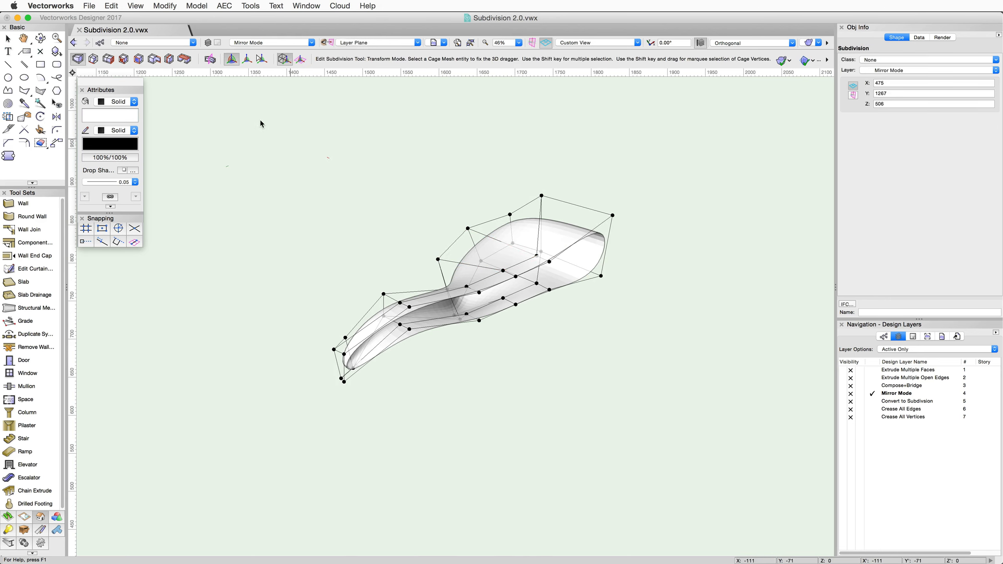
- In Mirror Modeling mode, select all the open edges around the cut side of the half saddle
click(217, 61)
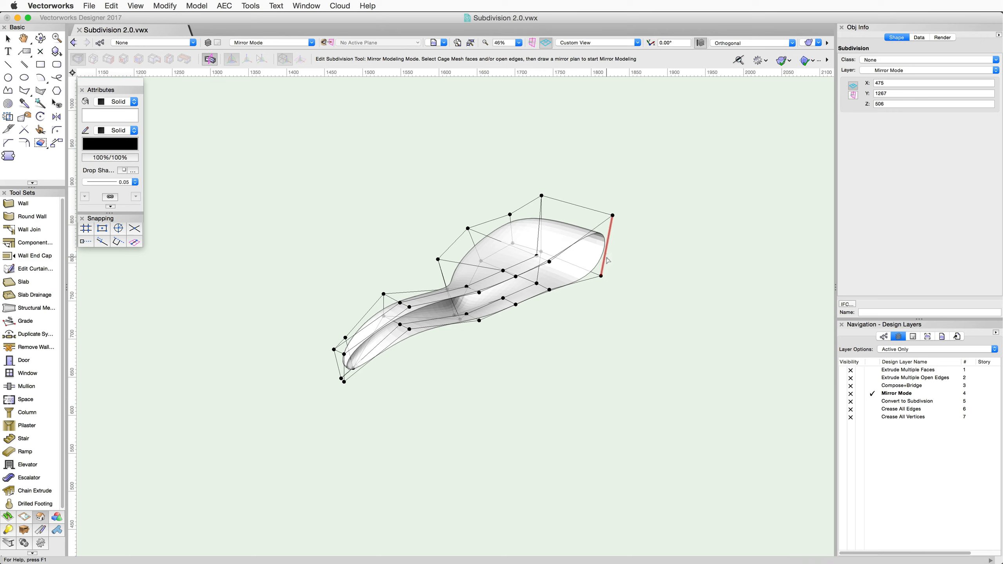
click(604, 242)
shift+click(599, 225)
shift+click(536, 267)
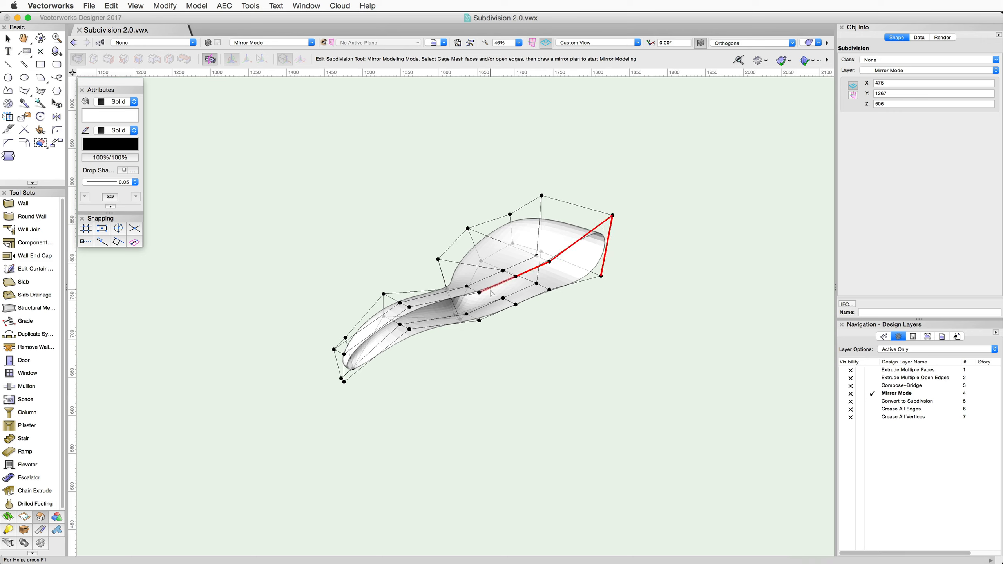
shift+click(491, 287)
shift+click(449, 297)
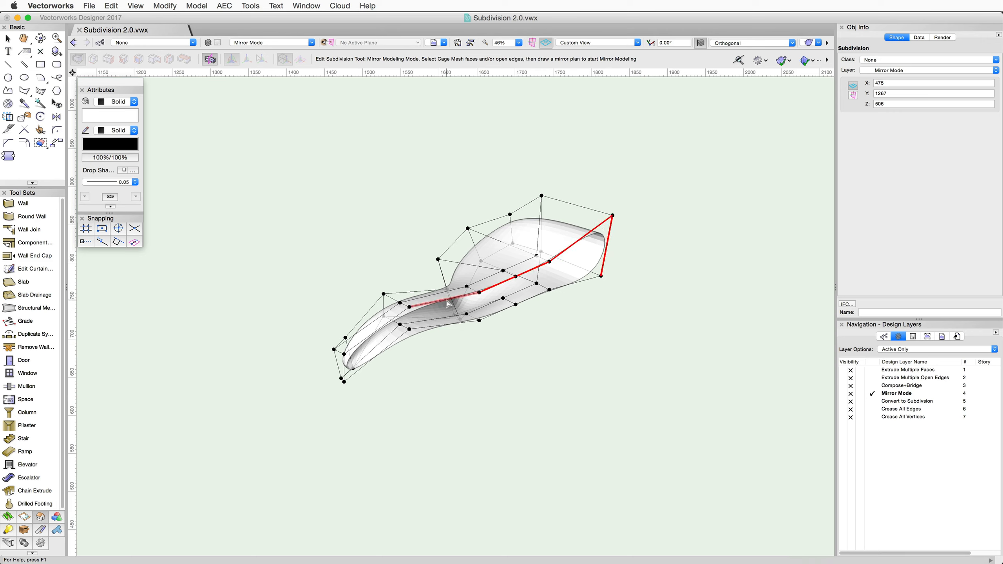
shift+click(391, 321)
shift+click(343, 368)
shift+click(398, 337)
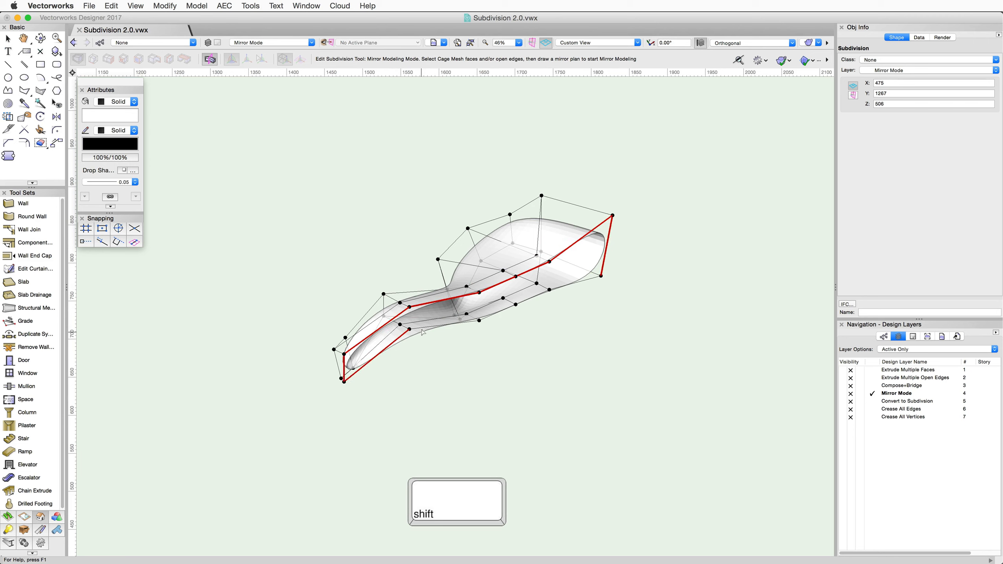
shift+click(421, 331)
shift+click(492, 316)
shift+click(530, 298)
shift+click(576, 282)
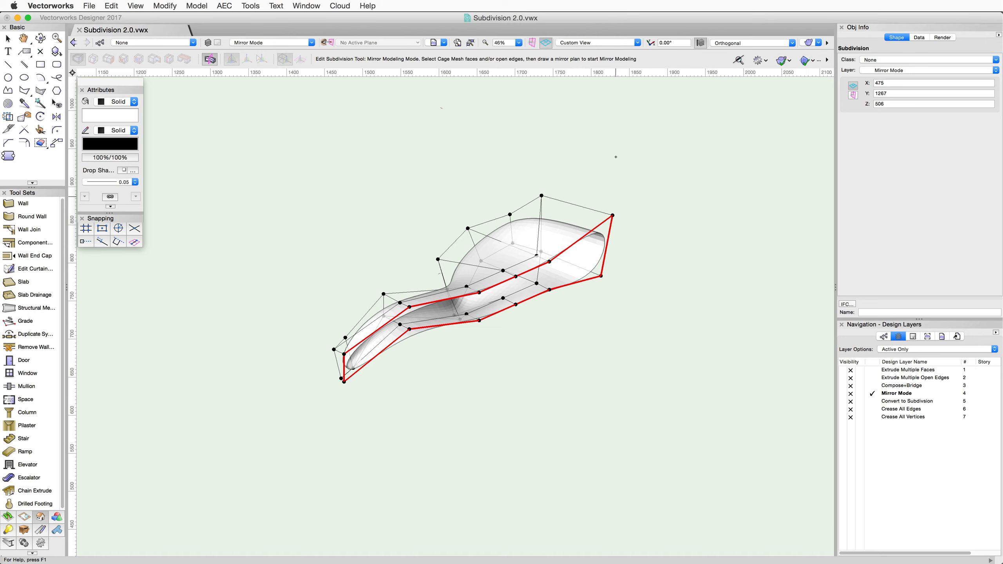
- In Top view, draw the mirror plane along the half saddle's straight open edge from rear to nose
click(638, 42)
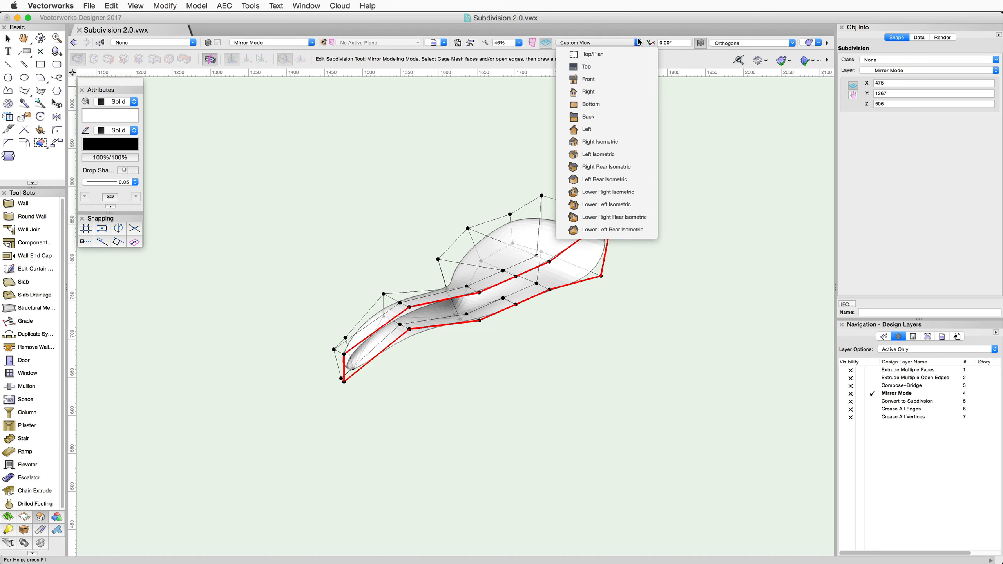
click(632, 65)
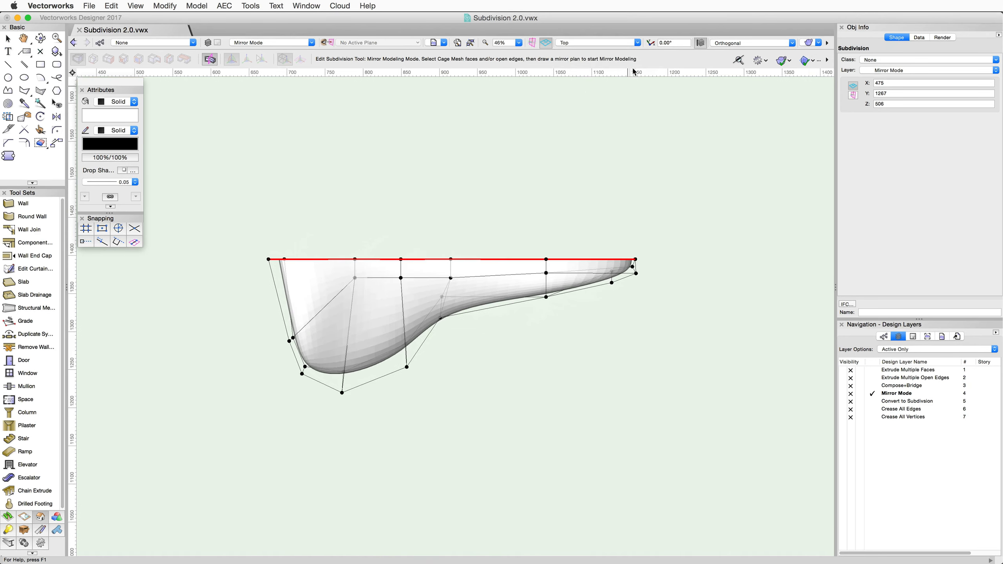
click(268, 260)
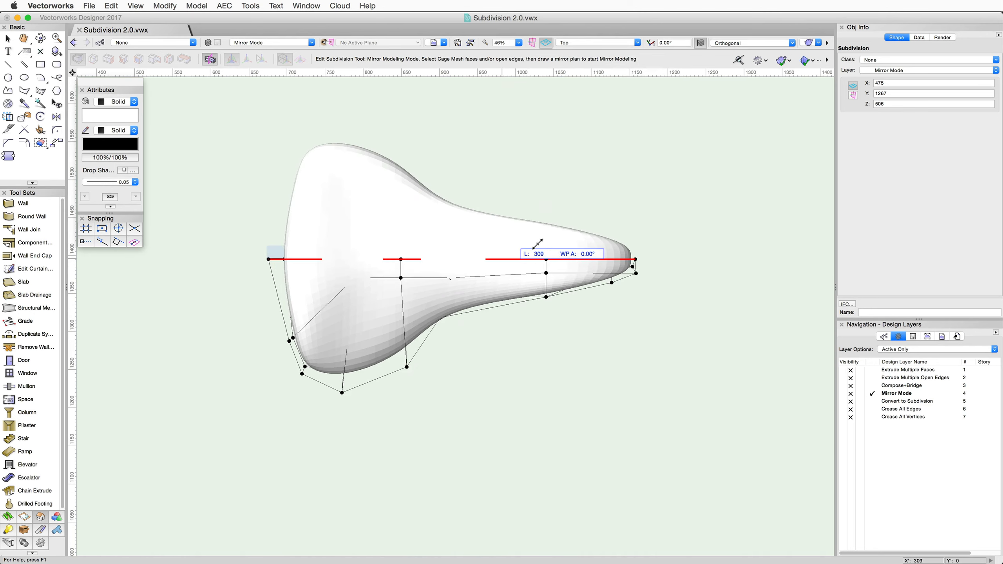
click(658, 257)
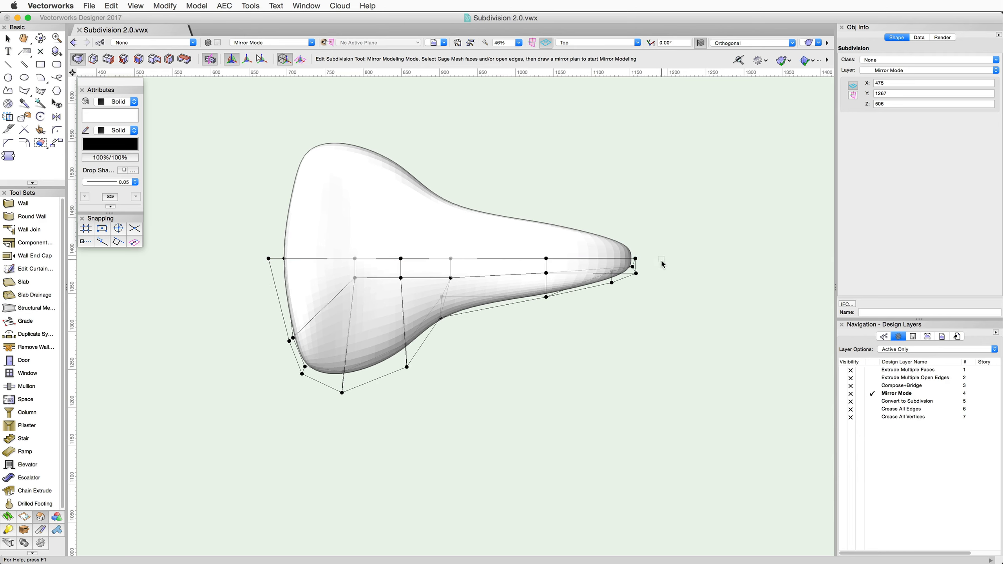
- Move the saddle's widest side vertices inward and shift its rear corner vertices slightly towards the nose with mirroring active
ctrl+middle_drag(663, 312, 599, 192)
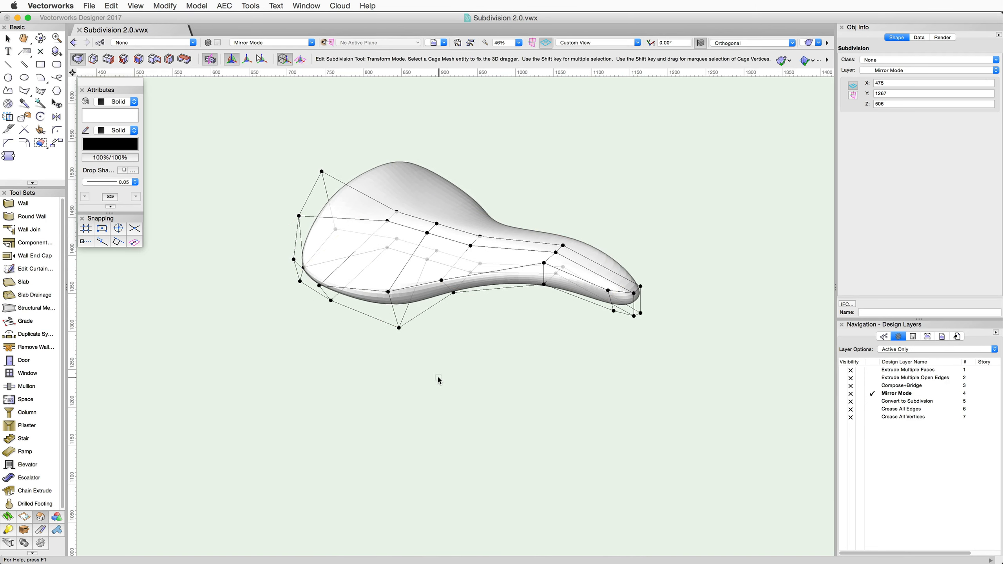
shift+drag(505, 352, 361, 269)
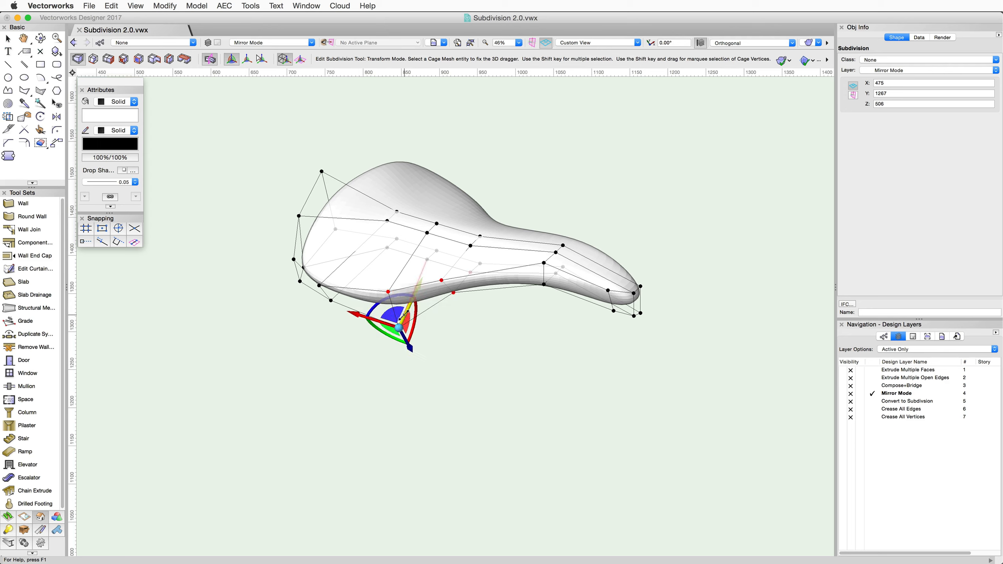
drag(404, 317, 271, 254)
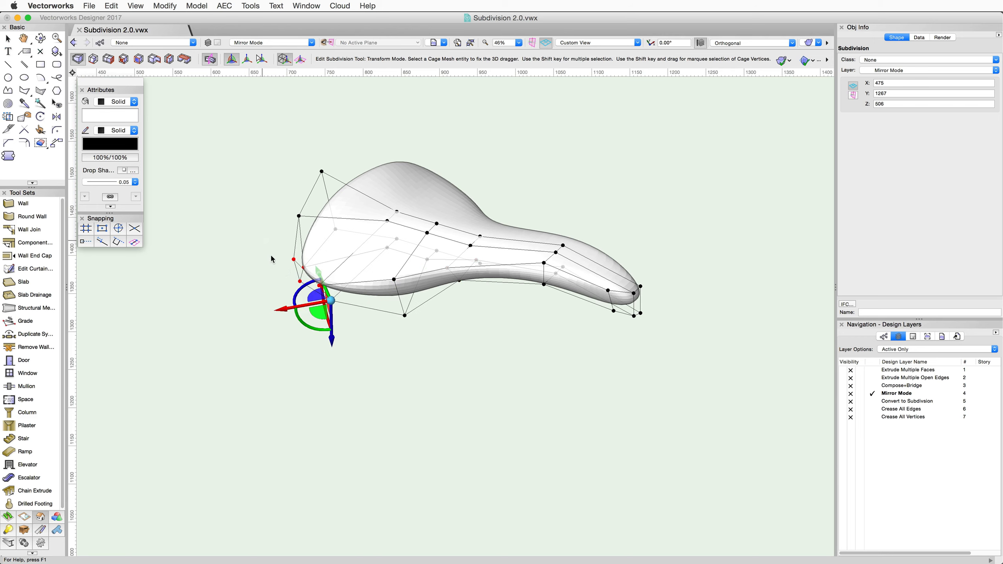
mouse_move(312, 286)
mouse_down()
mouse_move(320, 305)
mouse_move(282, 313)
mouse_move(320, 304)
mouse_move(259, 302)
mouse_move(311, 299)
mouse_up()
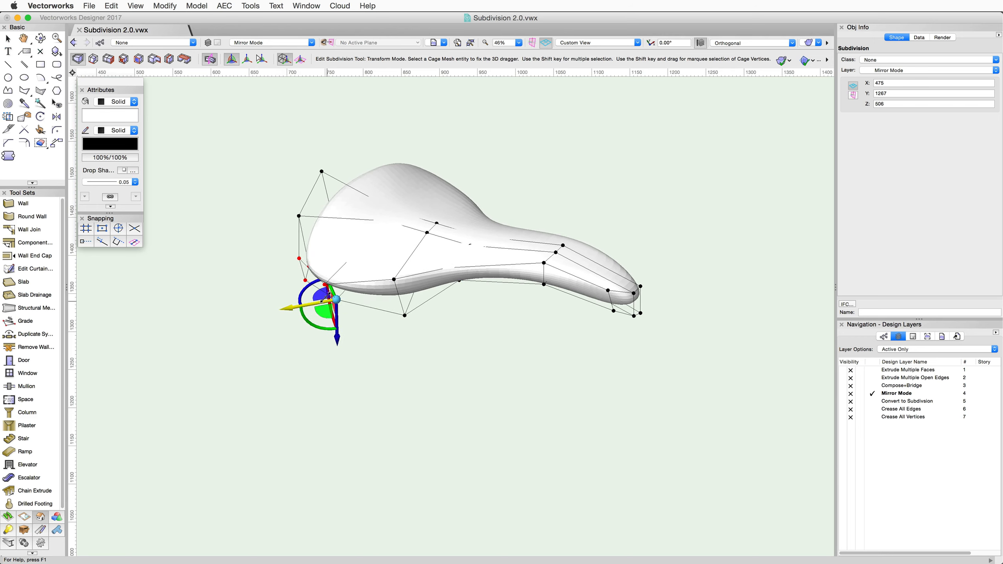
click(304, 306)
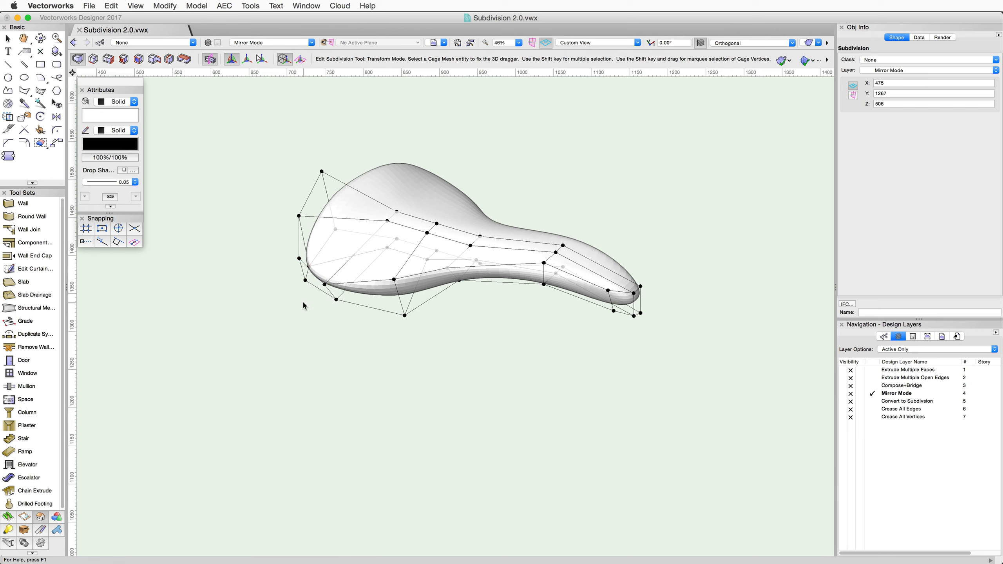
- Turn off Mirror Modeling and shift the rear corner vertices of the saddle slightly
click(211, 62)
shift+drag(255, 222, 354, 346)
mouse_move(300, 305)
mouse_down()
mouse_move(312, 300)
mouse_move(242, 315)
mouse_move(327, 304)
mouse_move(231, 315)
mouse_move(306, 304)
mouse_up()
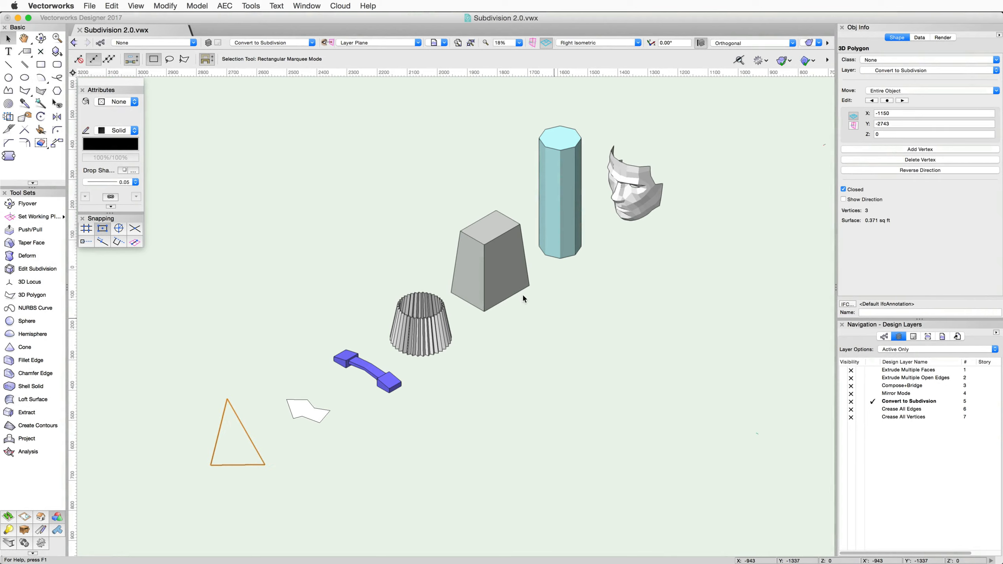
- Try to convert the selected triangular 3D polygon to a subdivision
click(164, 5)
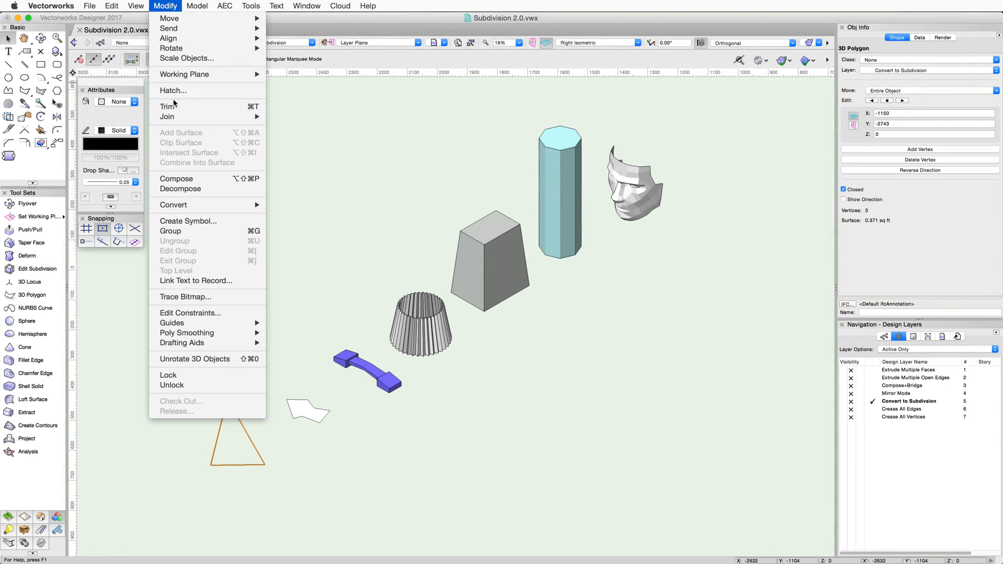
mouse_move(209, 205)
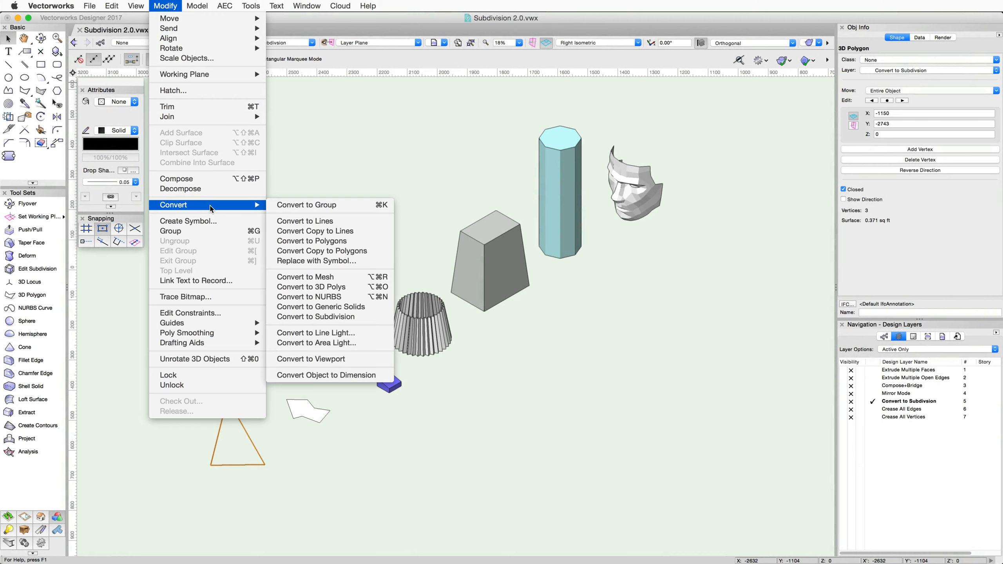
click(374, 316)
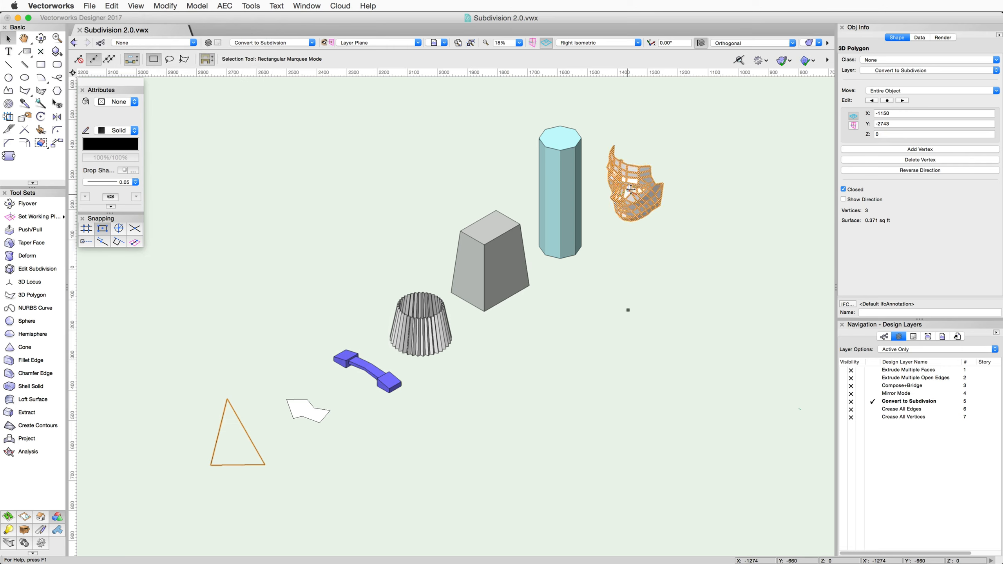
- Select the octagonal column, tapered block, fluted solid, blue solid addition, flat polygon and triangle in turn to review the convertible object types
click(560, 213)
click(503, 287)
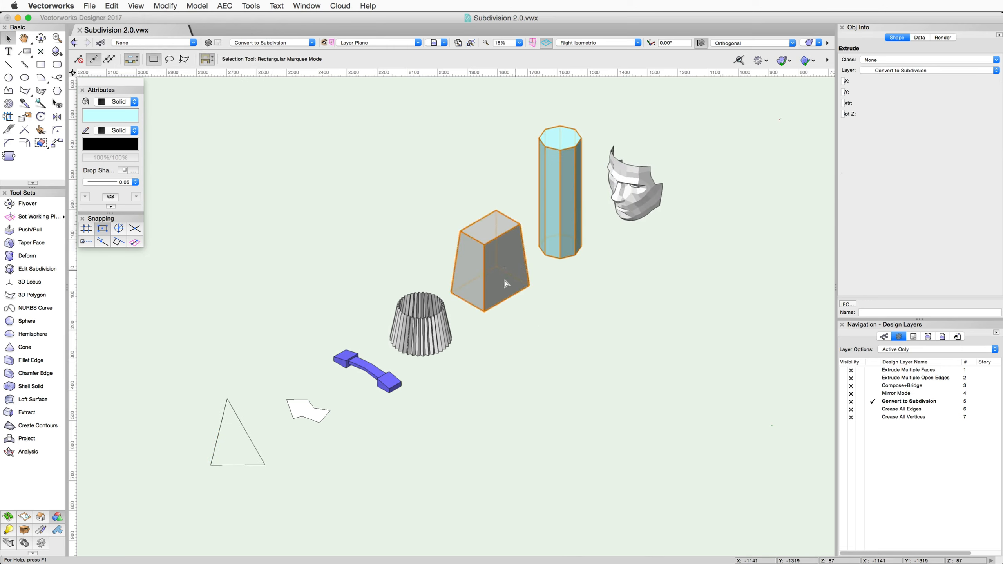
click(419, 340)
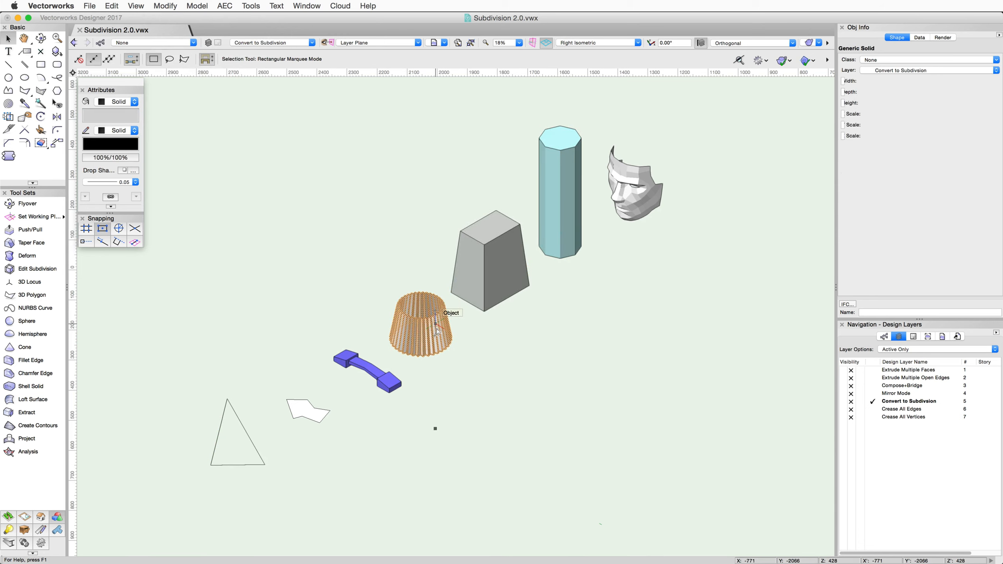
click(375, 373)
click(303, 411)
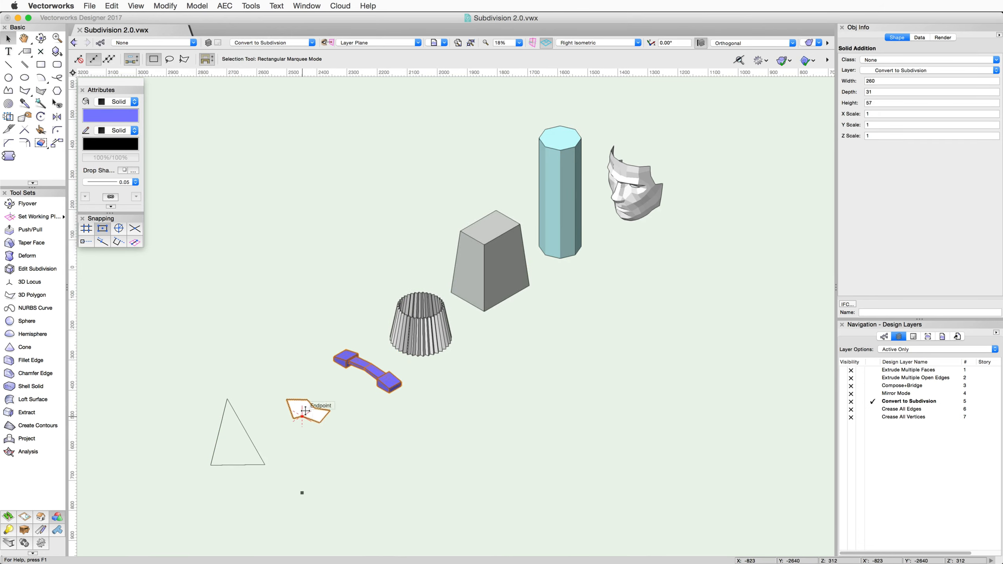
click(236, 415)
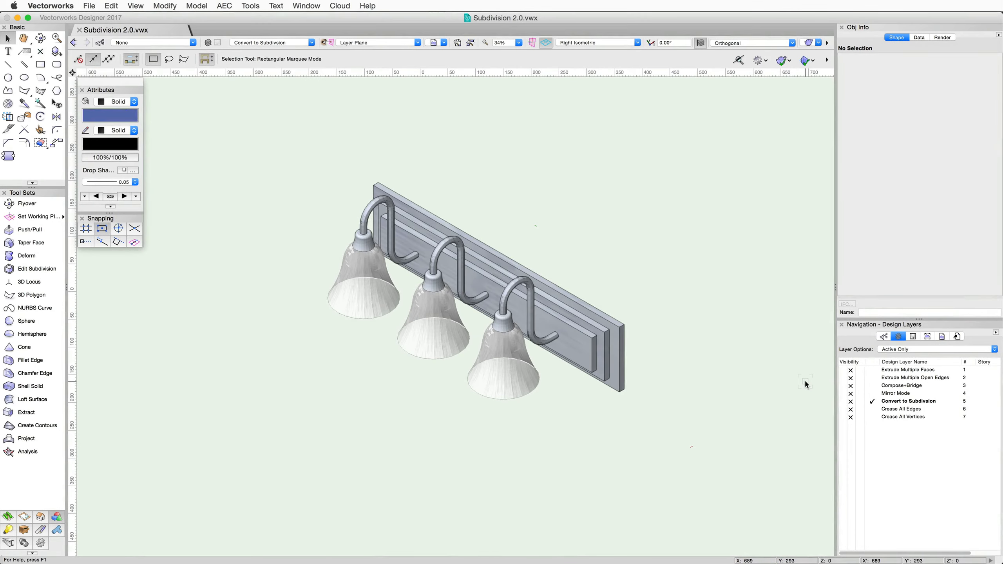
- Convert all meshes of the three-lamp wall fixture to subdivision objects and deselect them
drag(251, 153, 772, 478)
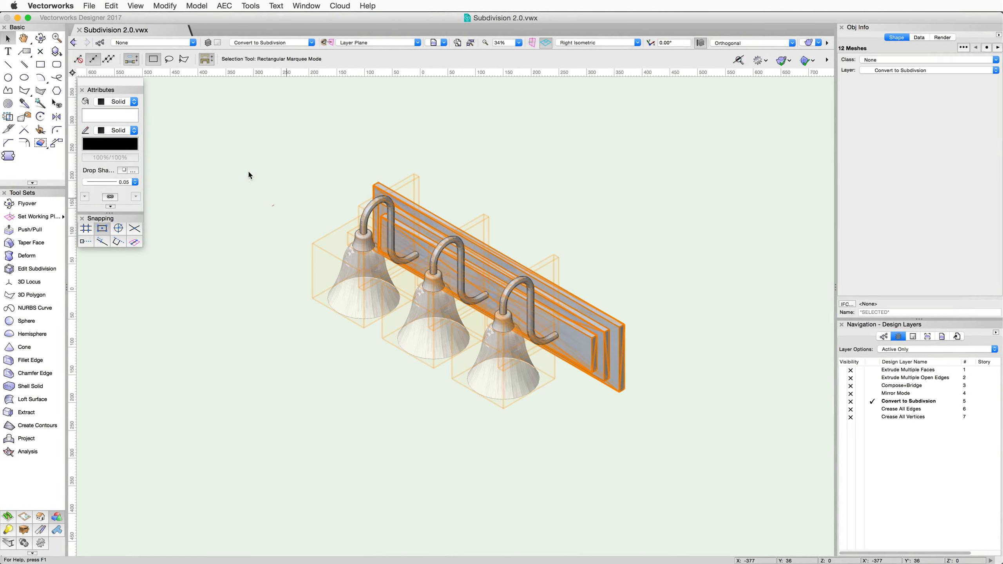
click(169, 6)
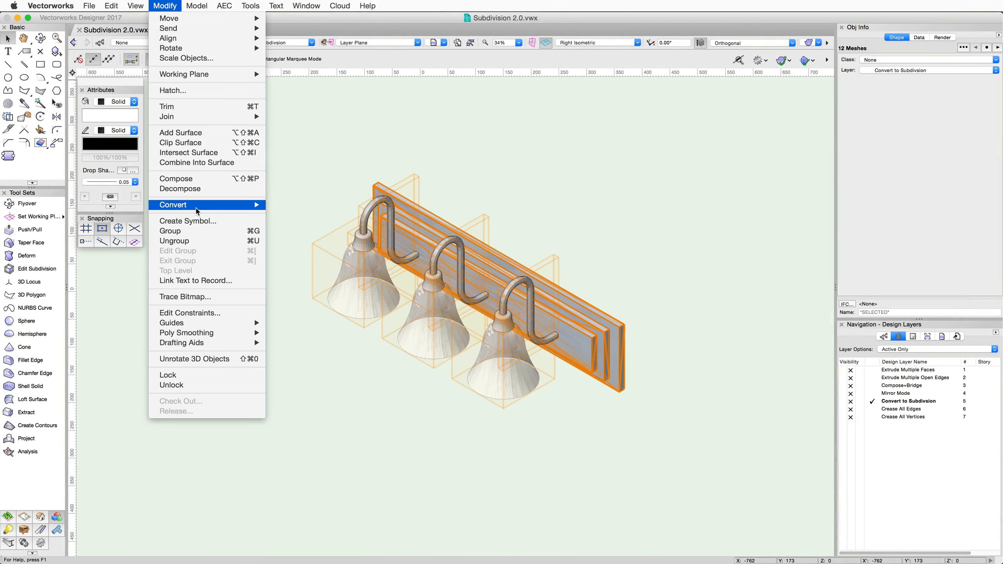
mouse_move(221, 205)
click(373, 316)
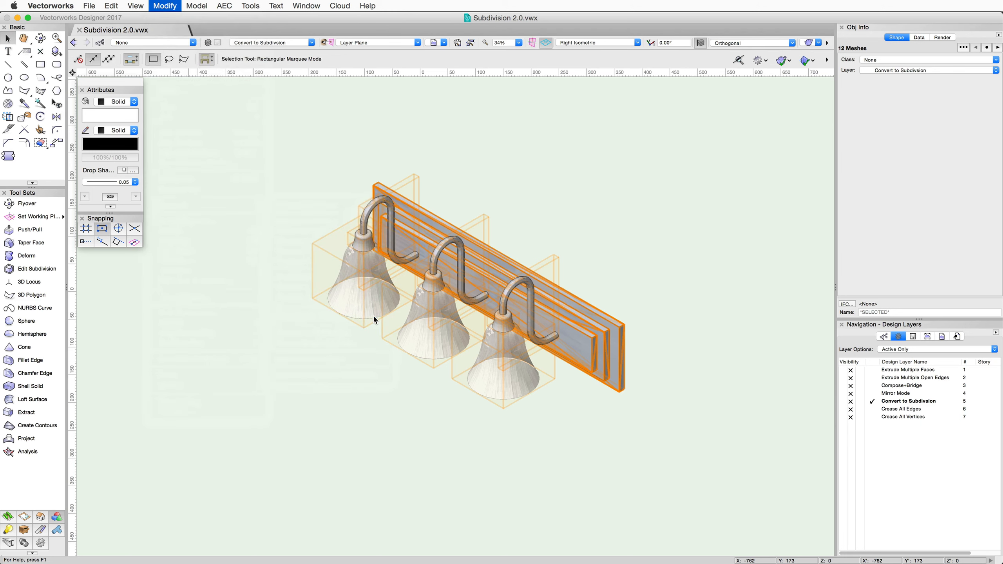
click(612, 198)
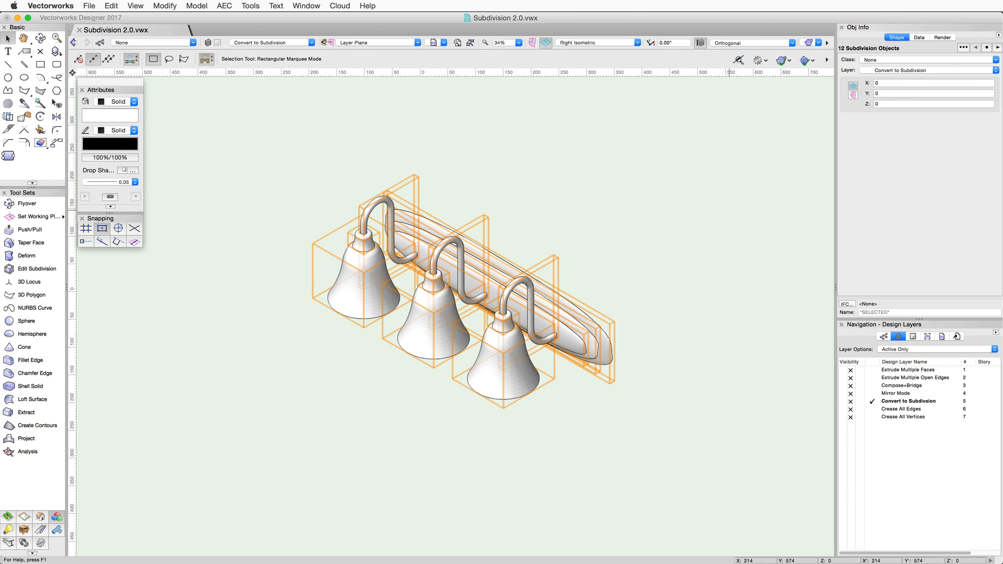
click(679, 400)
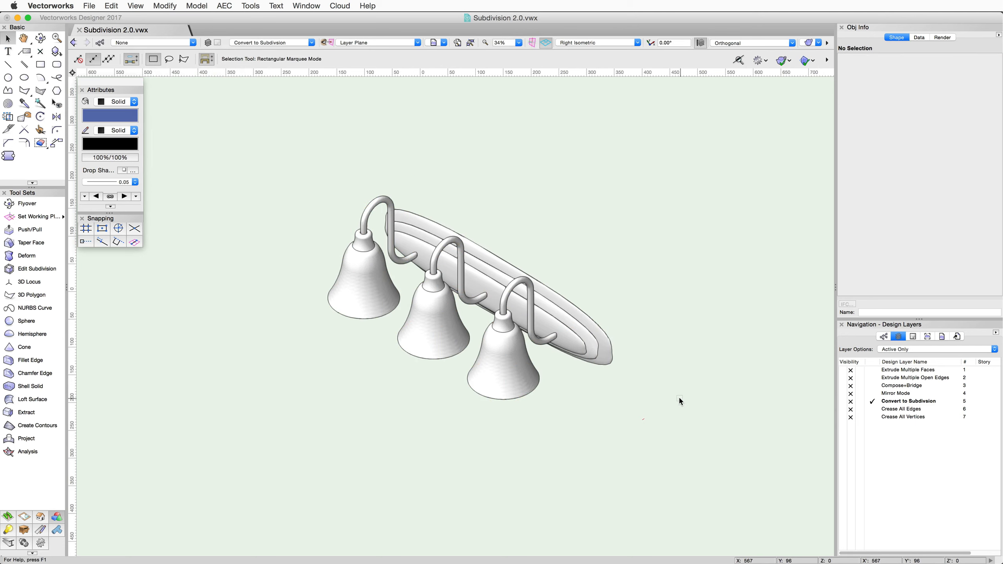
- Lengthen the curved arm of the lamp nearest the viewer by raising its upper arch vertices straight up
scroll(520, 289, up, 5)
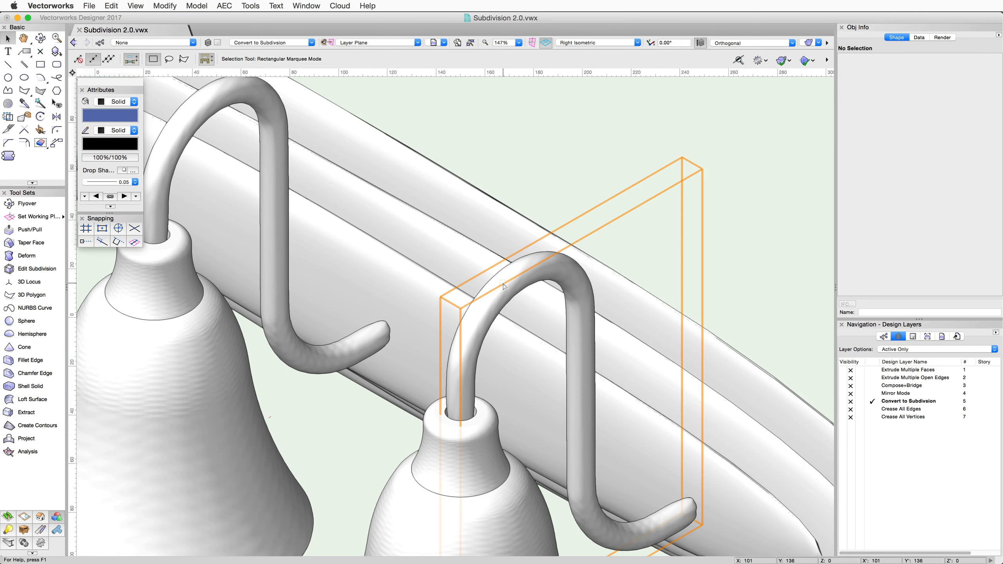
click(504, 286)
double_click(504, 286)
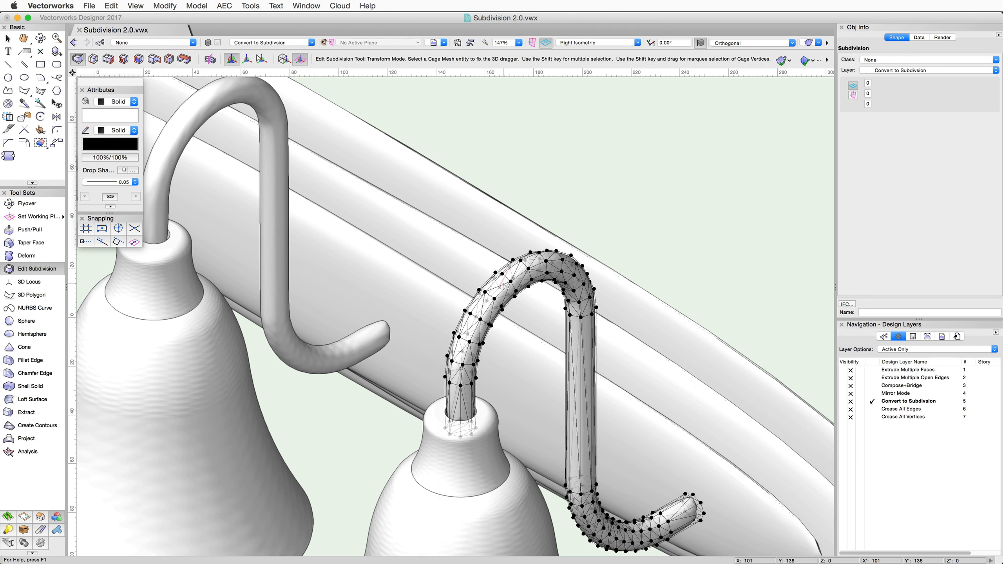
shift+drag(693, 204, 429, 395)
drag(468, 365, 483, 245)
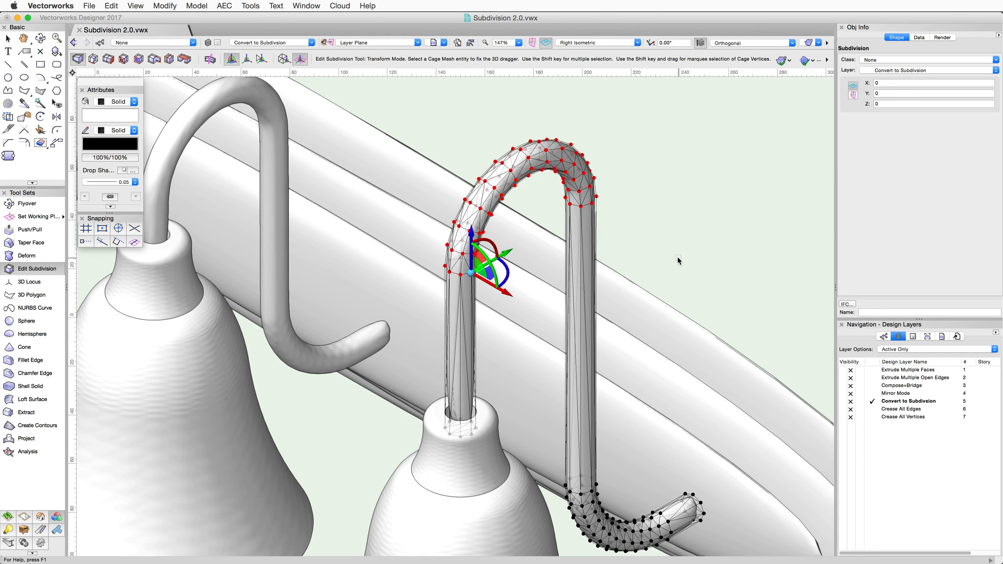
scroll(677, 257, down, 3)
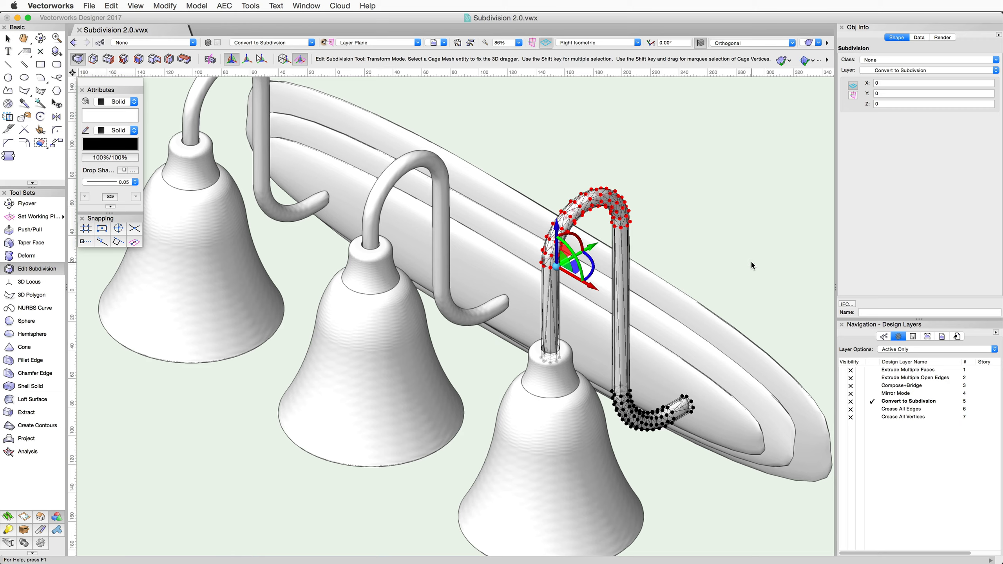
middle_drag(752, 265, 536, 221)
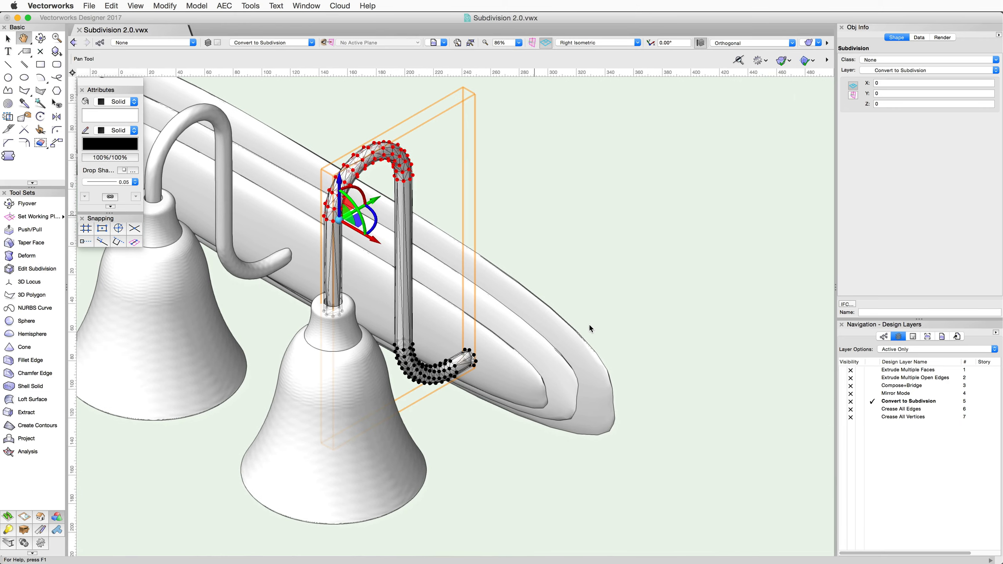
click(594, 337)
key(x)
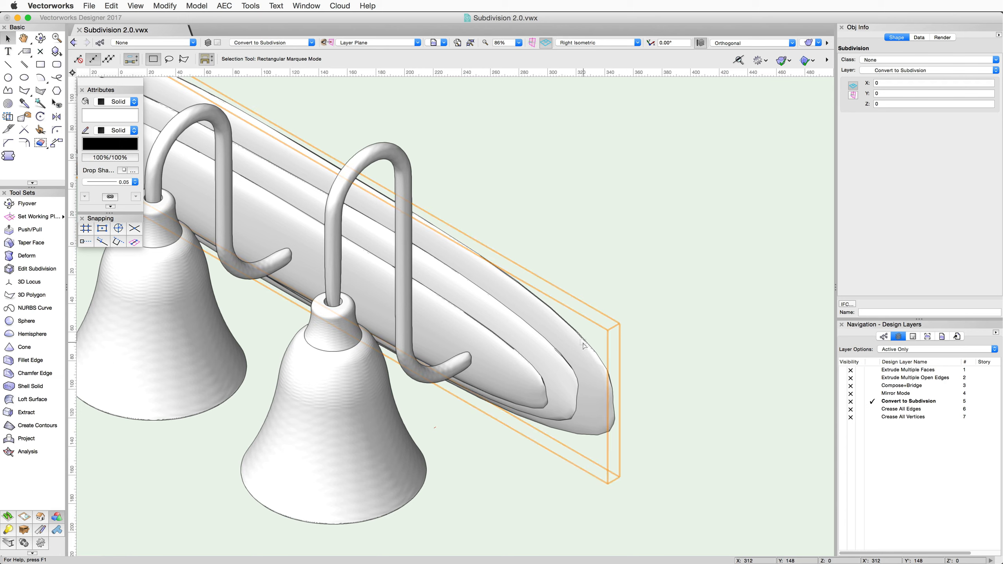
- Crease all edges of the fixture's rear, middle and front backplate panels, one panel after another
double_click(584, 344)
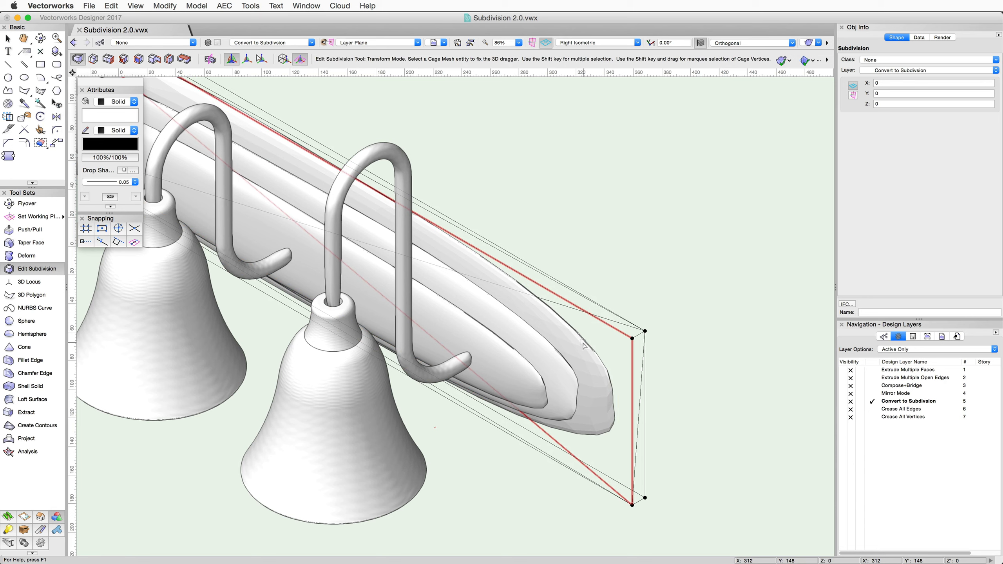
right_click(583, 342)
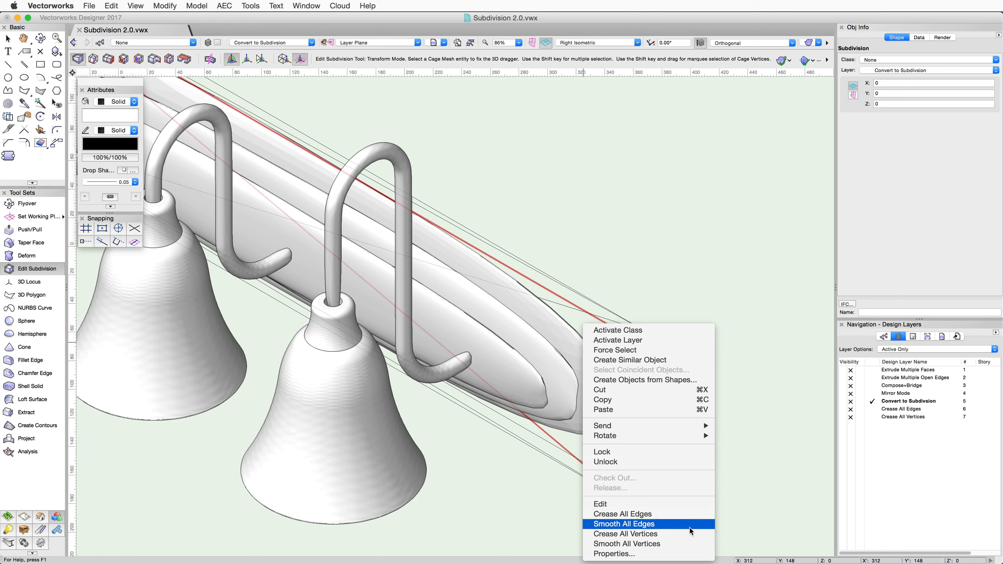
click(687, 514)
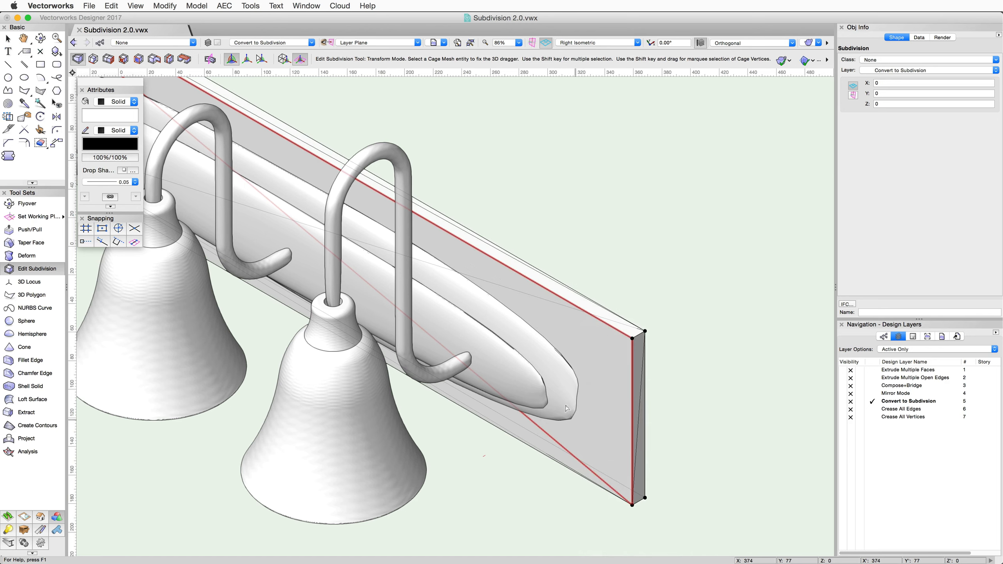
right_click(554, 369)
mouse_move(617, 555)
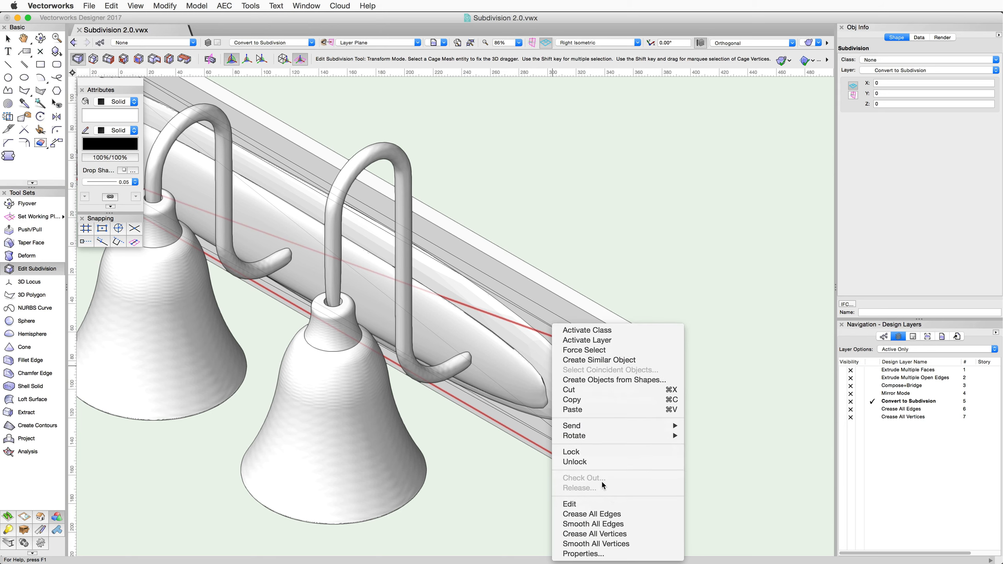
click(621, 517)
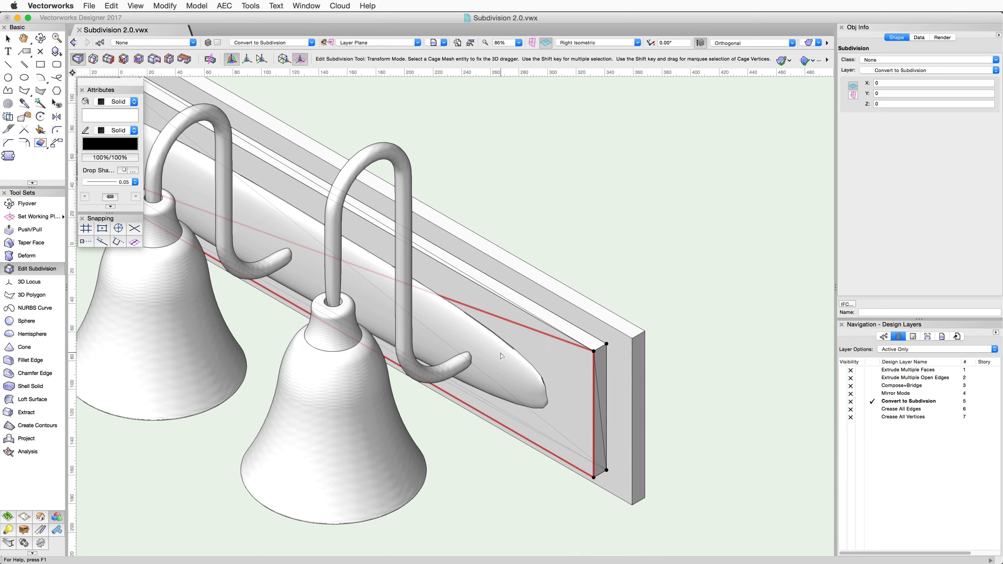
key(x)
double_click(495, 364)
right_click(494, 362)
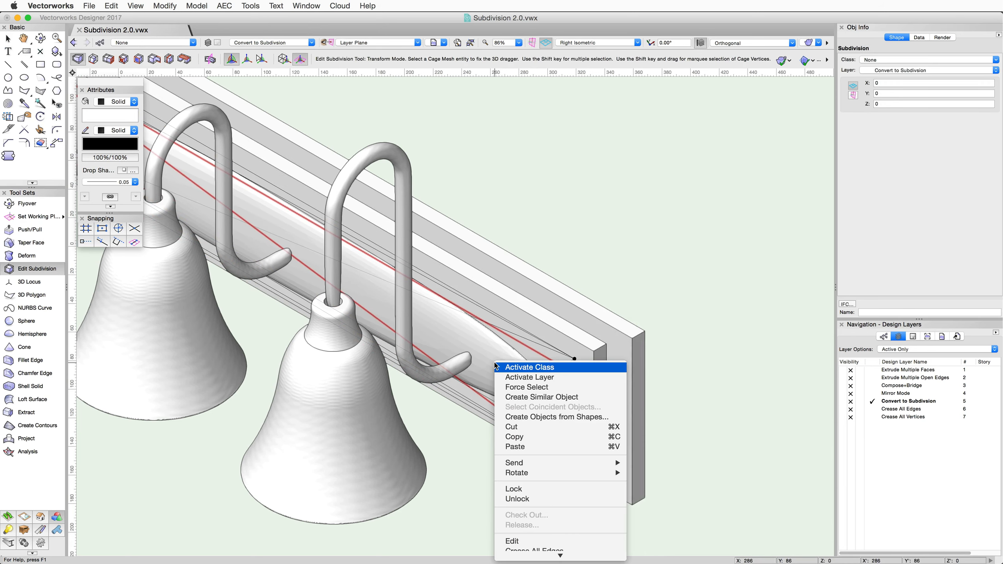
click(593, 512)
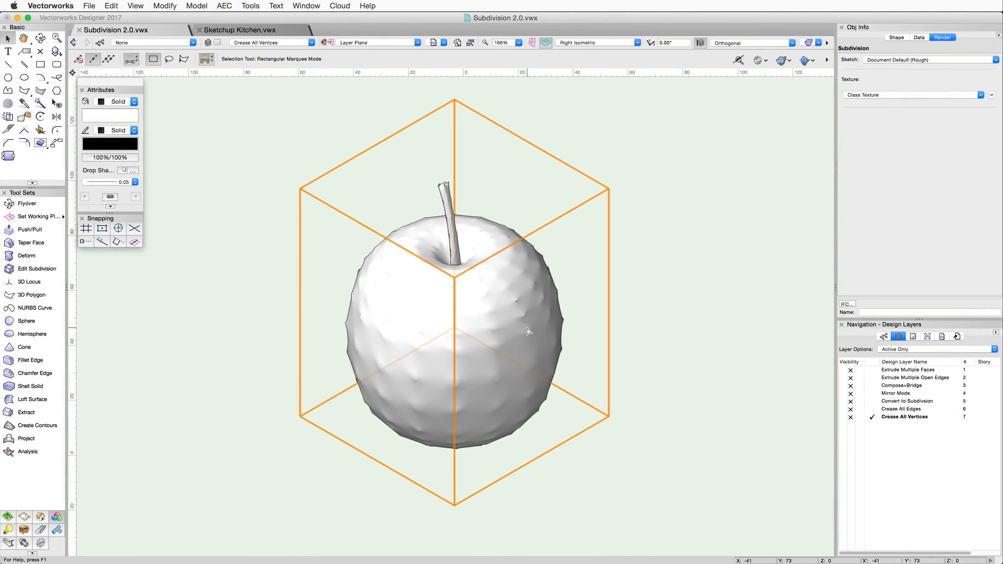
- Open the apple subdivision for editing and smooth all its vertices
double_click(526, 329)
right_click(527, 328)
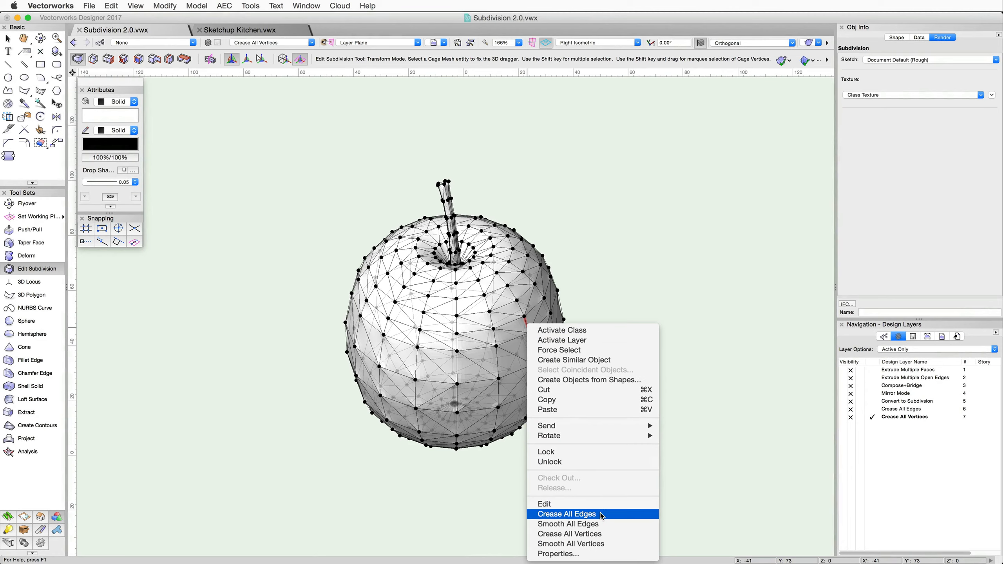
click(597, 546)
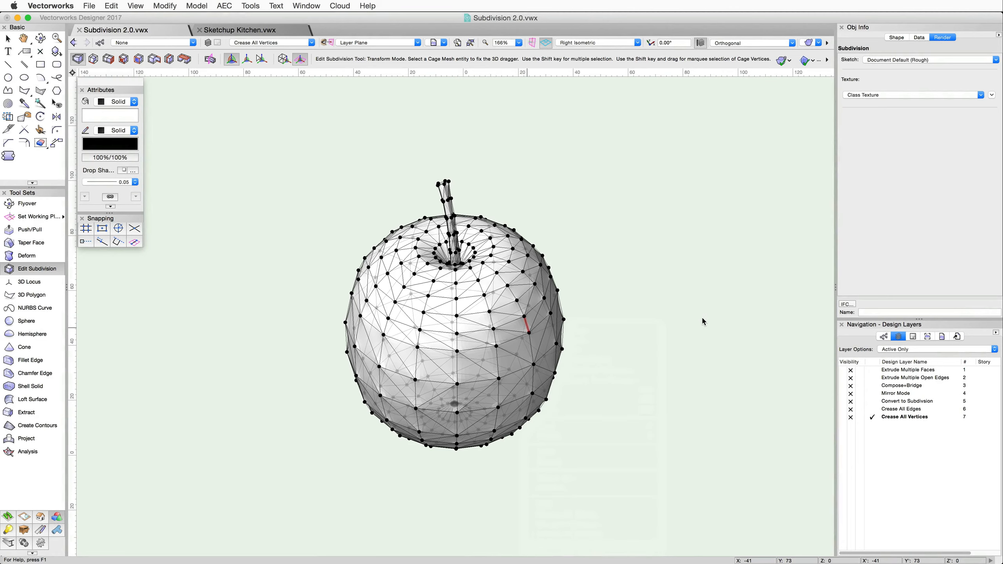